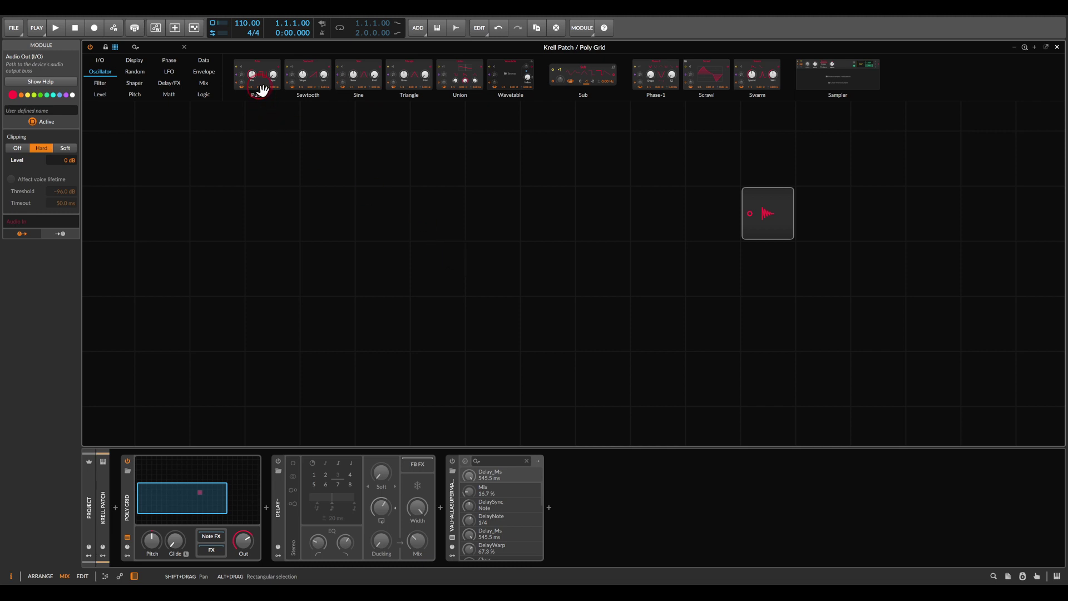
- Place a Sine oscillator and an AD envelope on the grid, cabling the AD output to Audio Out
{"action": "left_click_drag", "start_coordinate": [341, 79], "coordinate": [499, 212]}
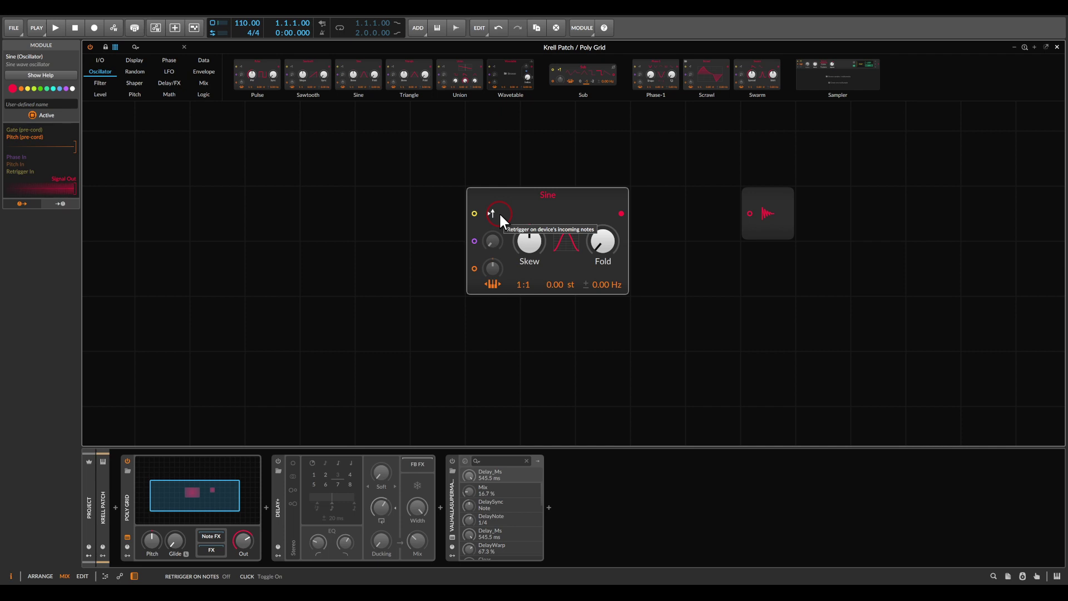
{"action": "left_click", "coordinate": [202, 71]}
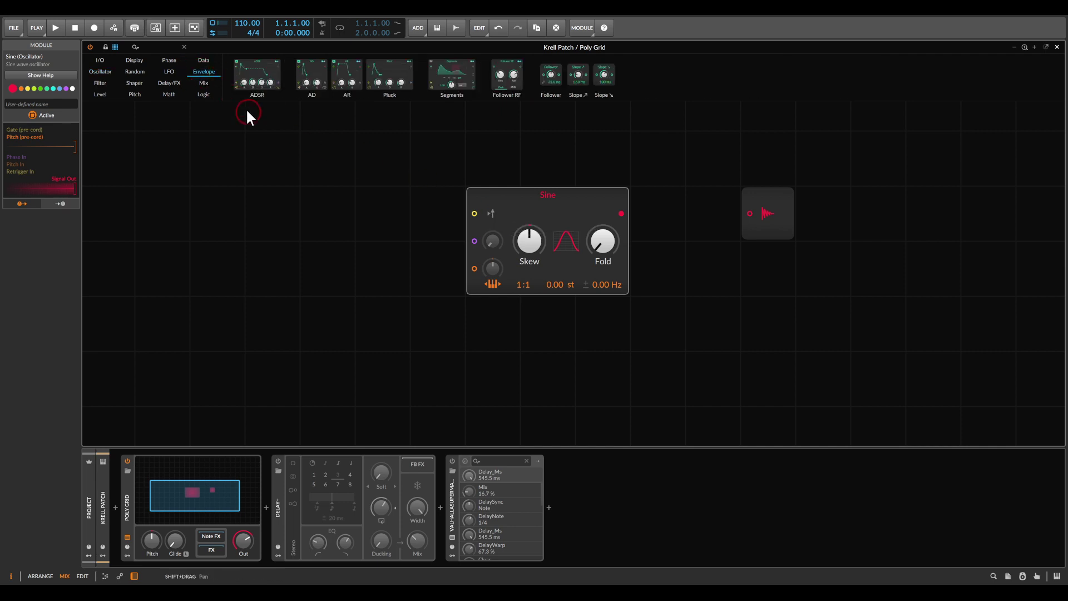
{"action": "left_click_drag", "start_coordinate": [305, 82], "coordinate": [627, 214]}
{"action": "left_click_drag", "start_coordinate": [731, 213], "coordinate": [750, 213]}
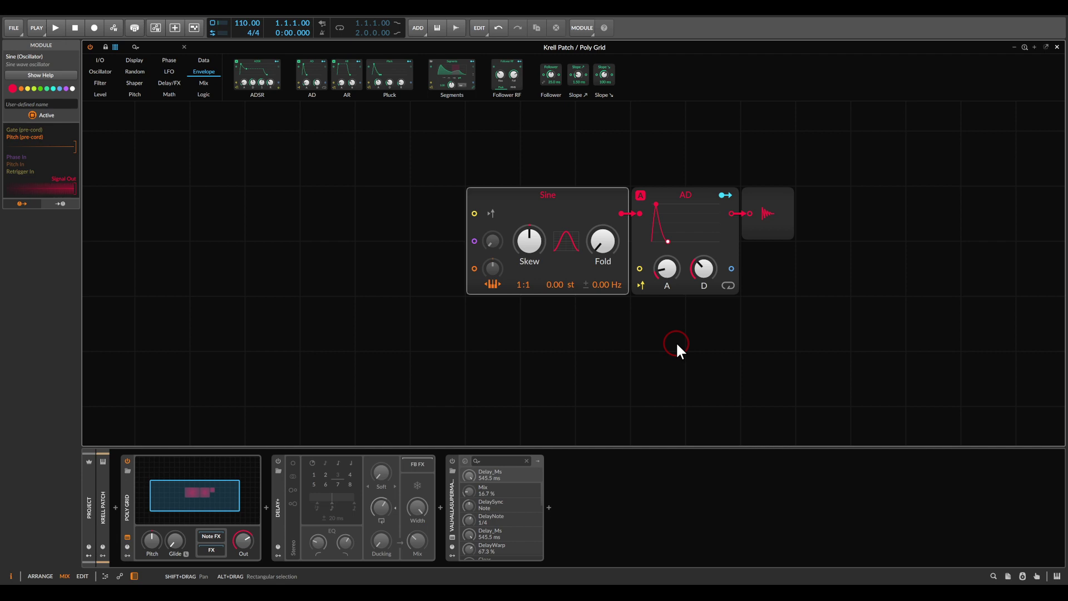
- Enable looping on the AD envelope and add a Constant module beside it
{"action": "left_click", "coordinate": [728, 286]}
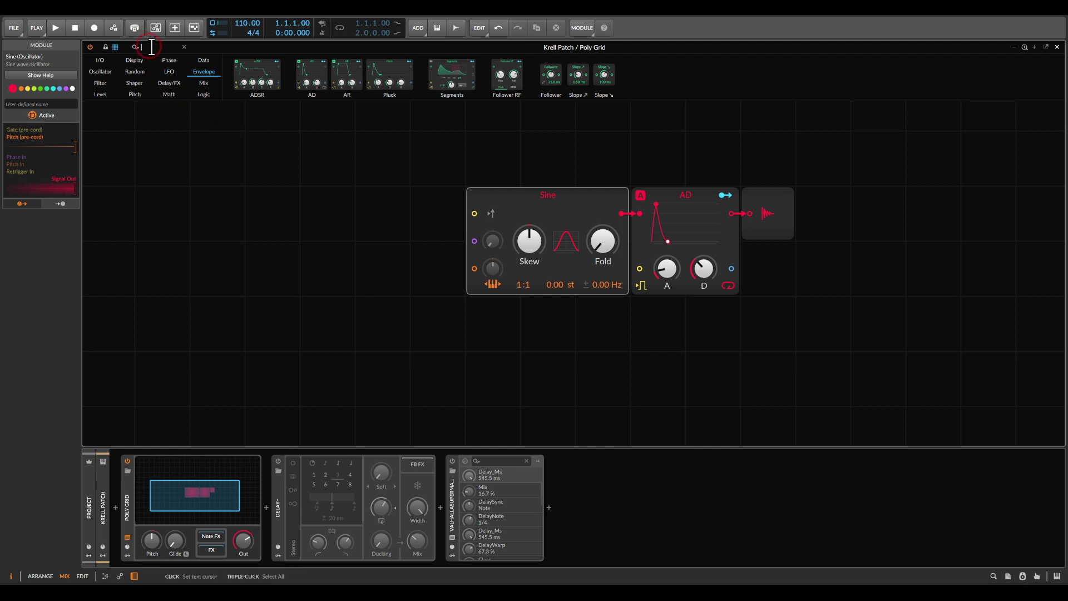
{"action": "type", "text": "con"}
{"action": "left_click", "coordinate": [103, 81]}
{"action": "left_click_drag", "start_coordinate": [103, 81], "coordinate": [618, 306]}
{"action": "left_click_drag", "start_coordinate": [599, 216], "coordinate": [544, 216]}
- Feed the Constant into the AD's trigger input and raise the attack to 319 ms
{"action": "left_click", "coordinate": [598, 309]}
{"action": "mouse_move", "coordinate": [638, 270]}
{"action": "left_mouse_down"}
{"action": "mouse_move", "coordinate": [612, 281]}
{"action": "mouse_move", "coordinate": [613, 309]}
{"action": "mouse_move", "coordinate": [622, 270]}
{"action": "mouse_move", "coordinate": [640, 270]}
{"action": "left_mouse_up"}
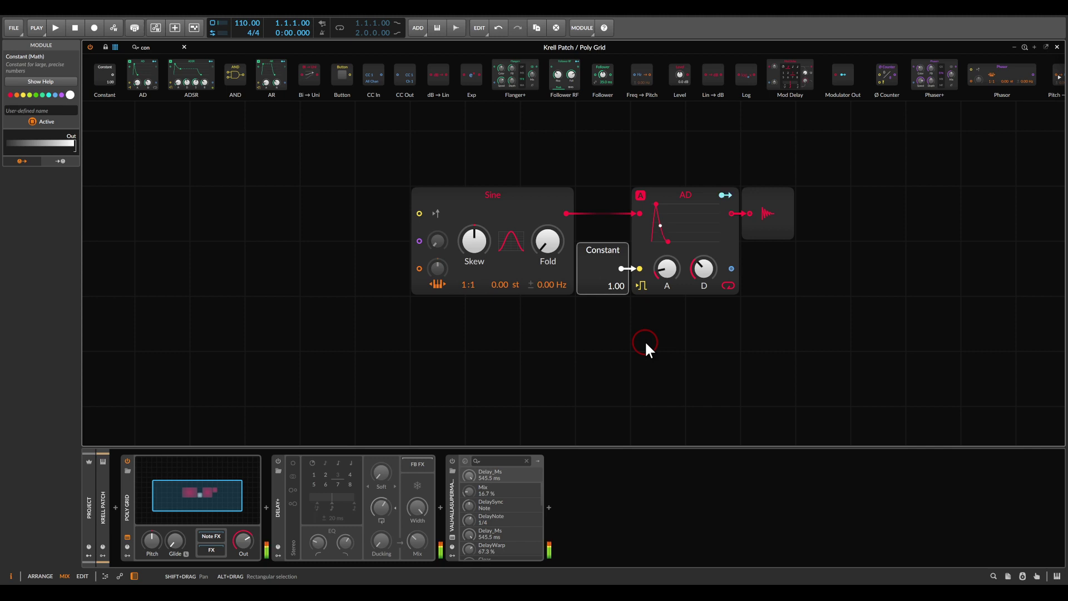
{"action": "left_click_drag", "start_coordinate": [674, 267], "coordinate": [674, 253]}
{"action": "left_click", "coordinate": [663, 328]}
- Duplicate the AD envelope, unplug its Sine input, and set attack 1.62 s, decay 1.35 s
{"action": "left_click", "coordinate": [679, 197]}
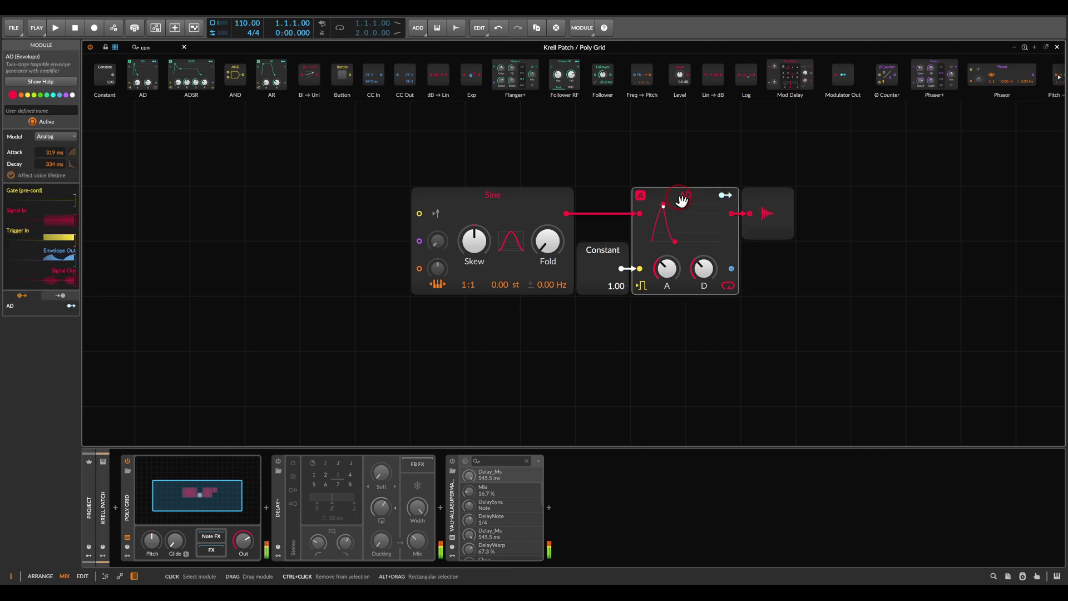
{"action": "key", "text": "ctrl+d"}
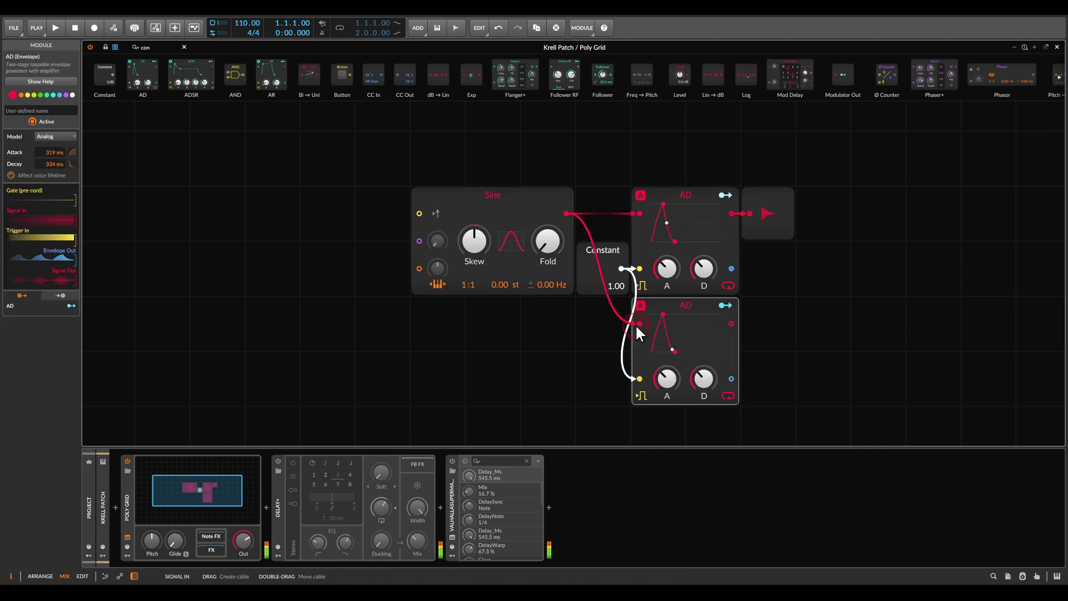
{"action": "left_click_drag", "start_coordinate": [636, 323], "coordinate": [563, 341]}
{"action": "left_click_drag", "start_coordinate": [666, 379], "coordinate": [667, 348]}
{"action": "left_click_drag", "start_coordinate": [702, 389], "coordinate": [666, 389]}
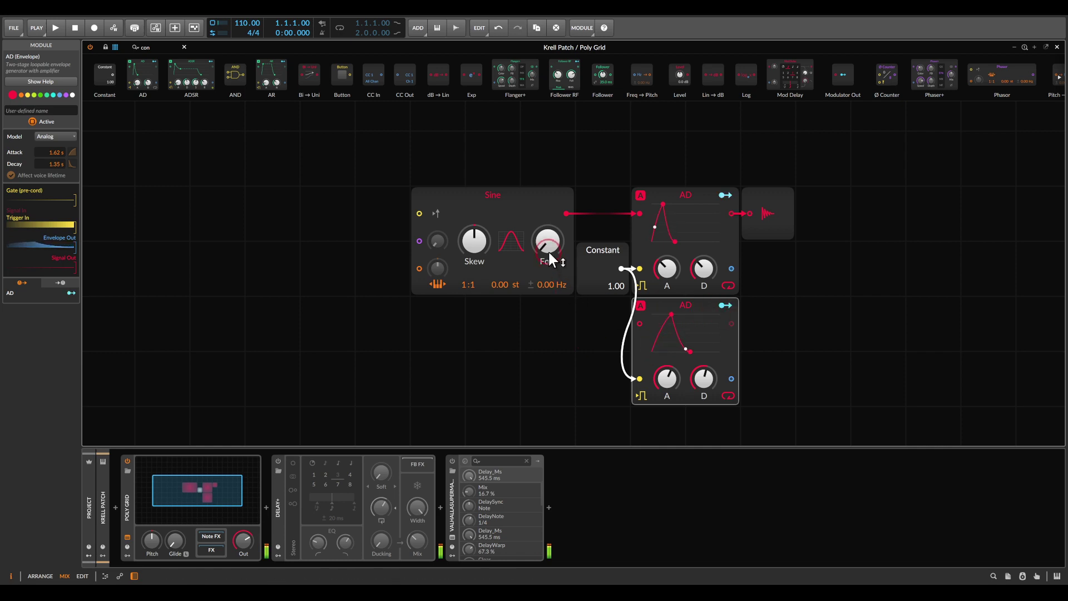
- Map the second AD onto the Sine's Fold and detune the Sine by 0.71 Hz
{"action": "left_click_drag", "start_coordinate": [550, 259], "coordinate": [698, 305]}
{"action": "left_click", "coordinate": [724, 303]}
{"action": "left_click", "coordinate": [723, 308]}
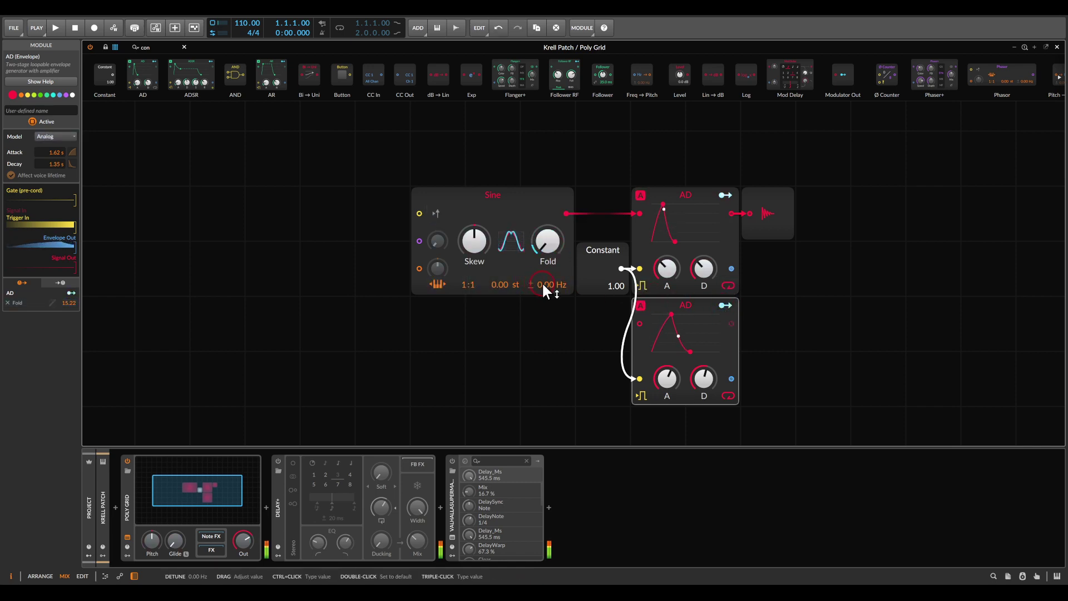
{"action": "left_click_drag", "start_coordinate": [538, 282], "coordinate": [556, 322]}
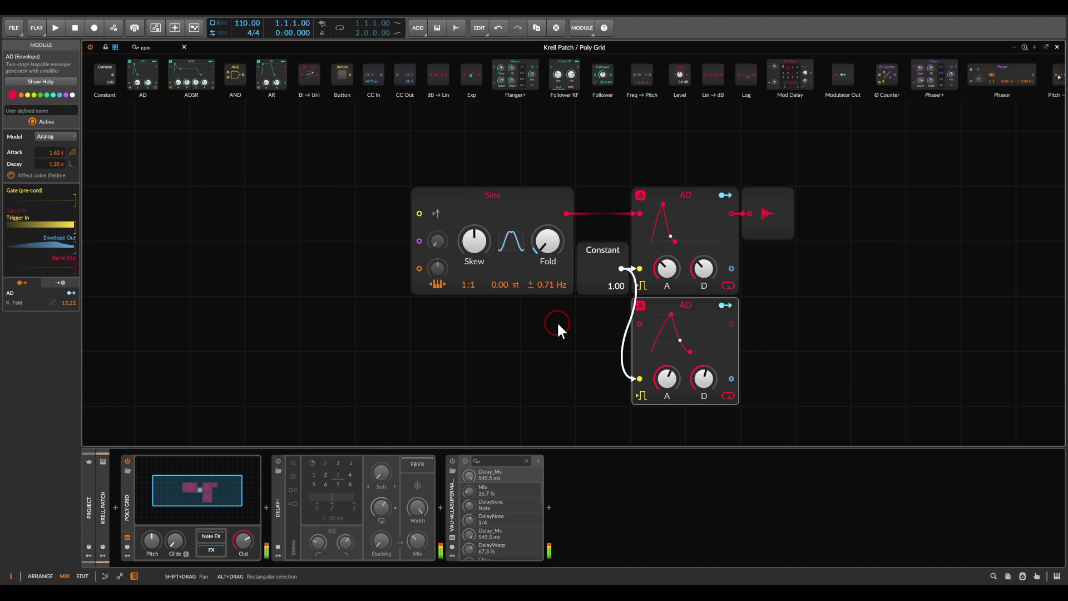
{"action": "left_click_drag", "start_coordinate": [566, 353], "coordinate": [556, 165]}
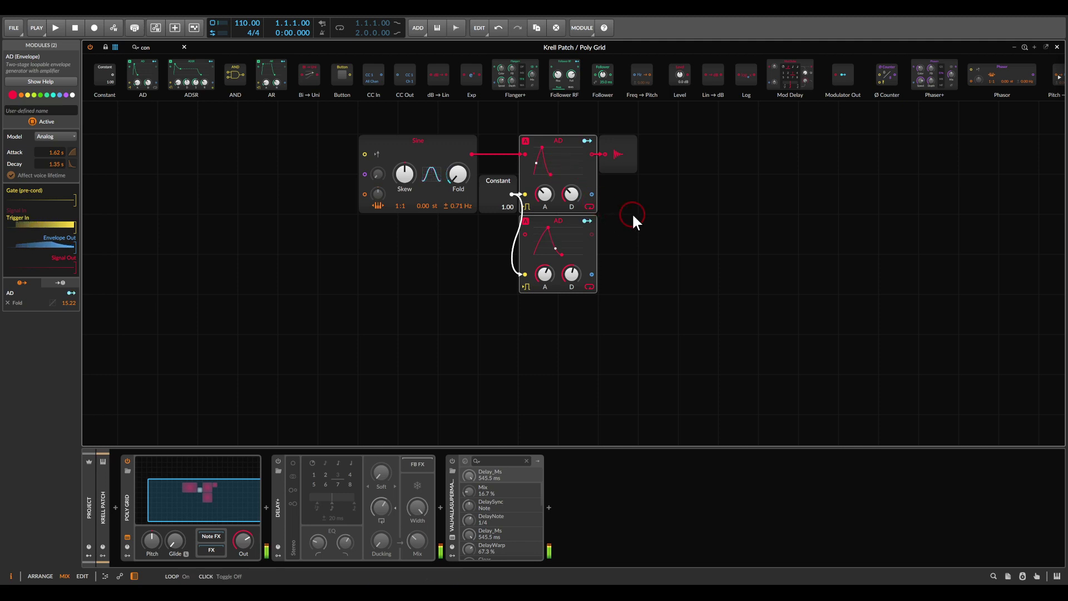
- Duplicate both AD envelopes and disconnect the Sine from the third AD
{"action": "key", "text": "ctrl+d"}
{"action": "left_click", "coordinate": [547, 315]}
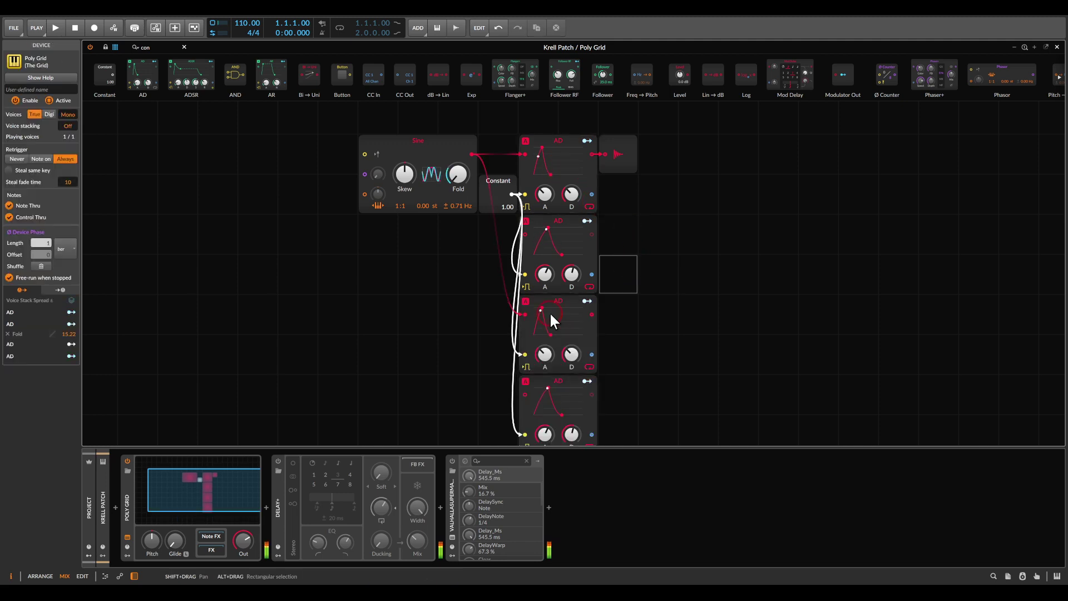
{"action": "left_click_drag", "start_coordinate": [525, 315], "coordinate": [465, 365]}
{"action": "scroll", "coordinate": [477, 374], "scroll_direction": "down", "scroll_amount": 2}
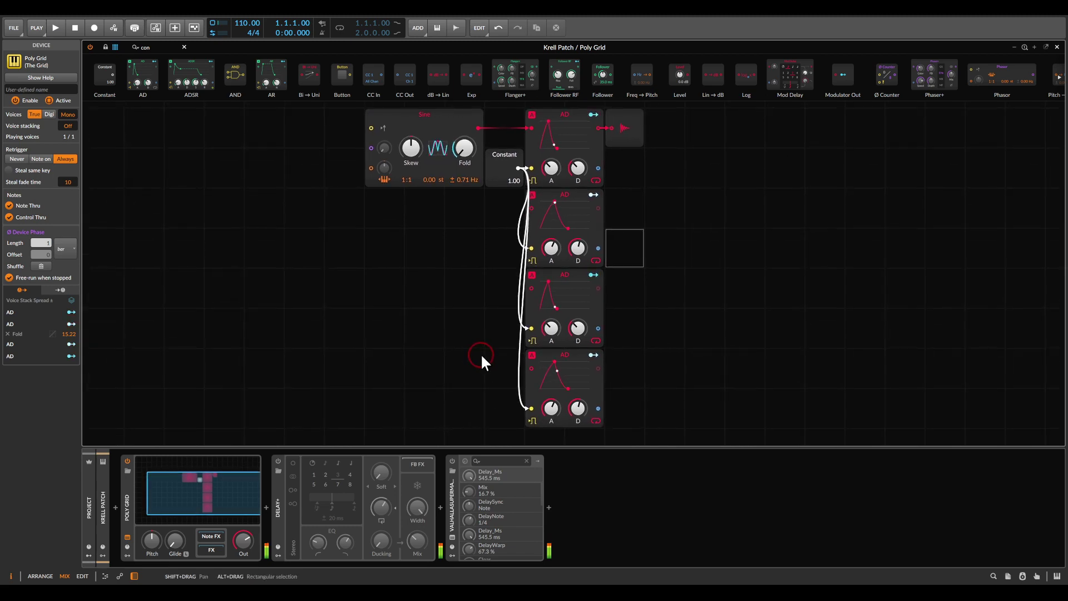
- Map AD modulators onto the second AD's attack and decay, the top AD's decay, and the bottom AD's attack
{"action": "left_click", "coordinate": [593, 356]}
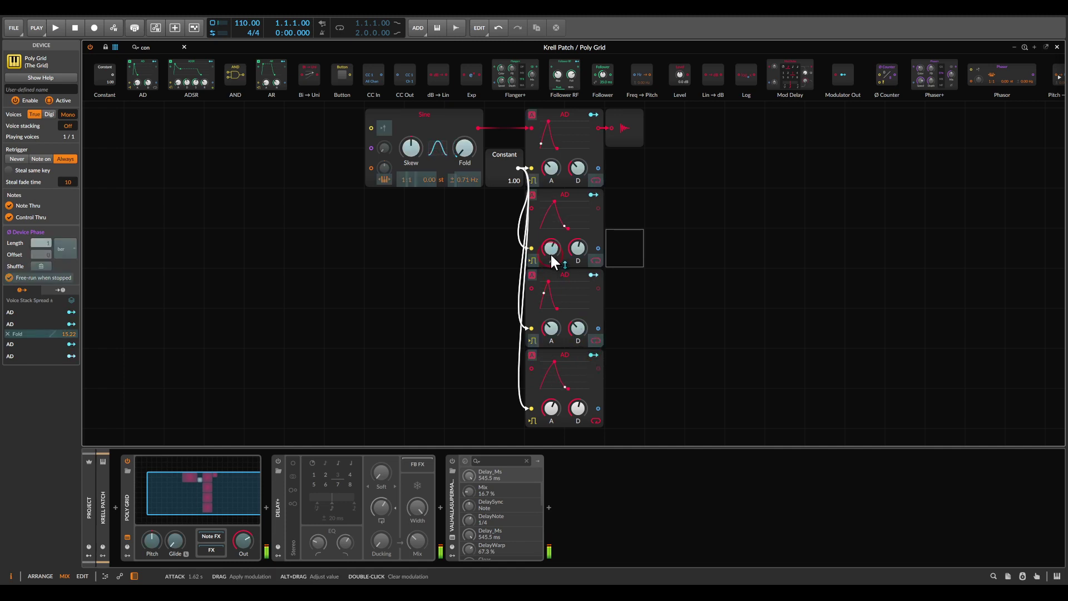
{"action": "left_click_drag", "start_coordinate": [551, 261], "coordinate": [552, 245]}
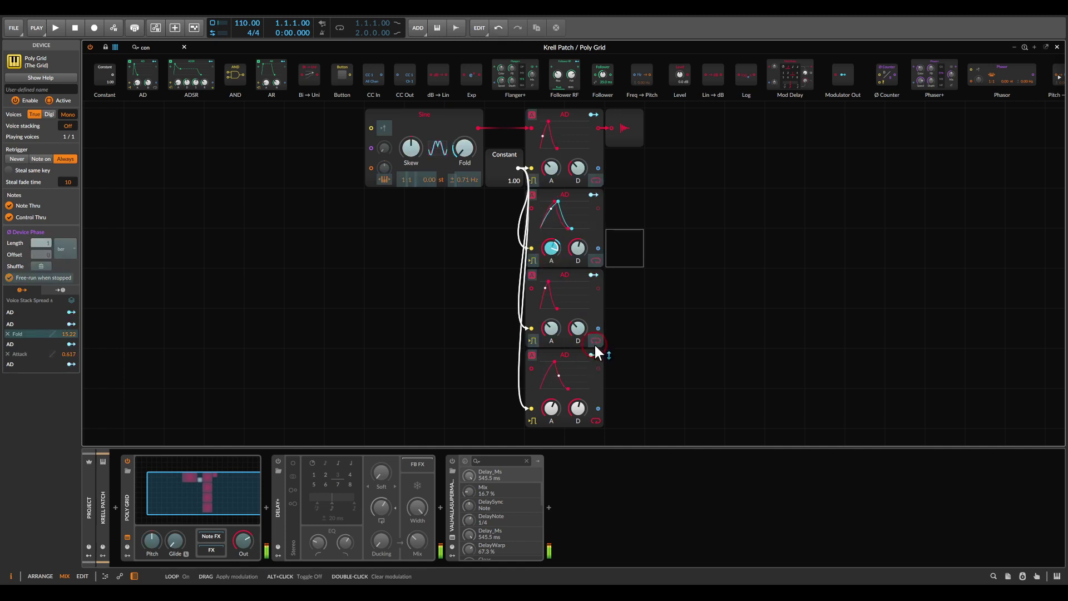
{"action": "left_click_drag", "start_coordinate": [576, 173], "coordinate": [576, 164]}
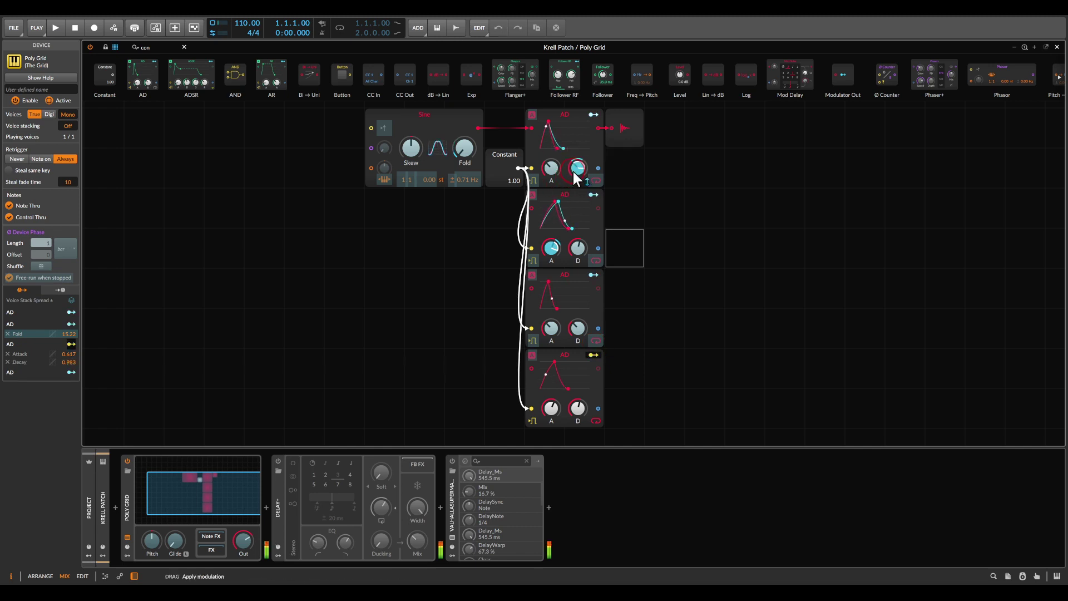
{"action": "left_click", "coordinate": [593, 355]}
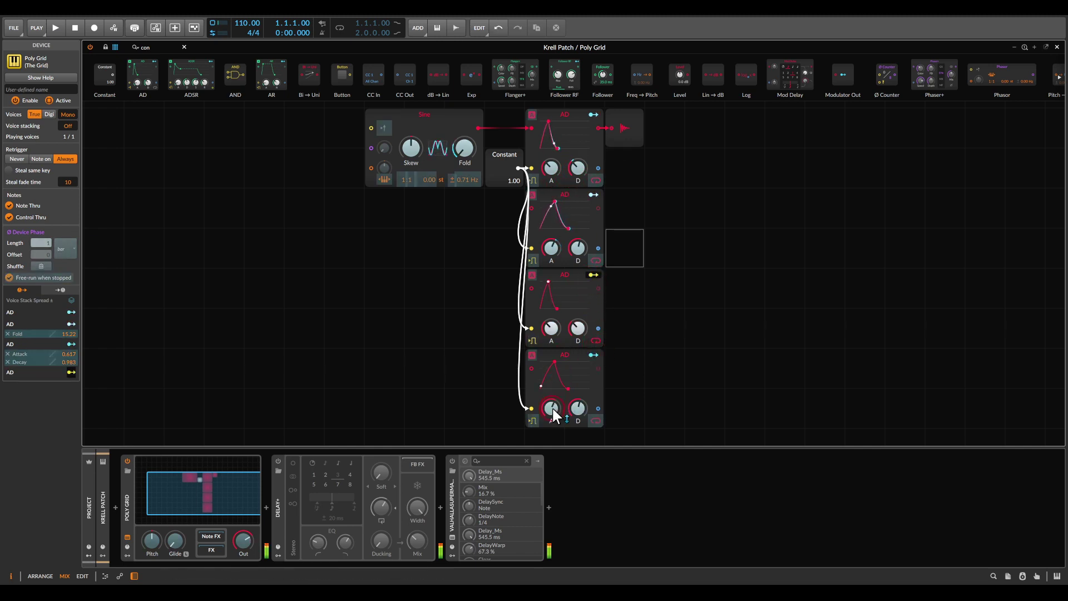
{"action": "left_click_drag", "start_coordinate": [552, 410], "coordinate": [552, 405]}
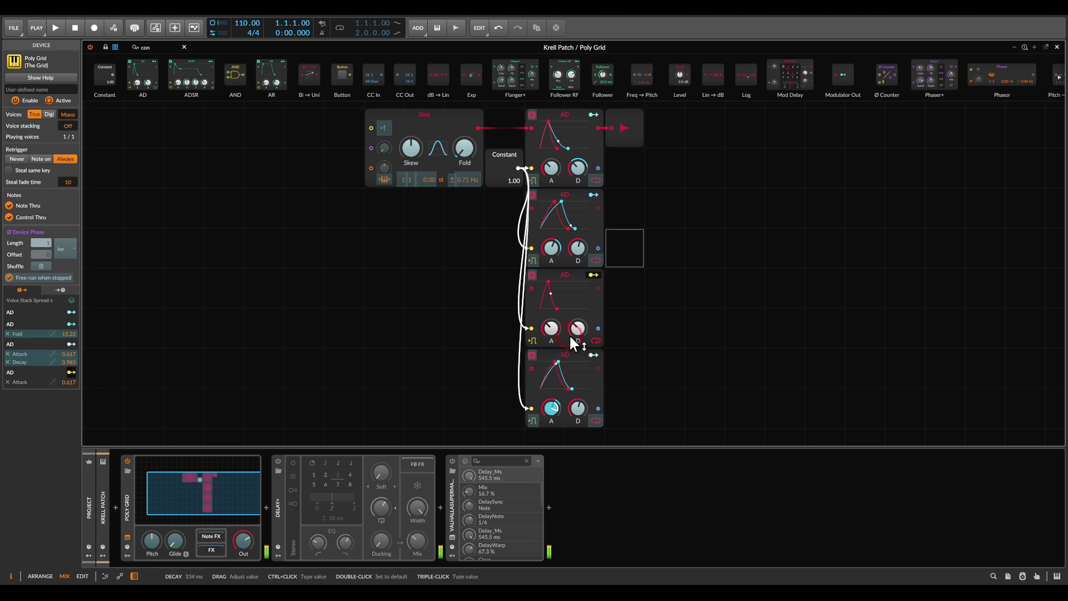
{"action": "left_click_drag", "start_coordinate": [575, 249], "coordinate": [574, 245]}
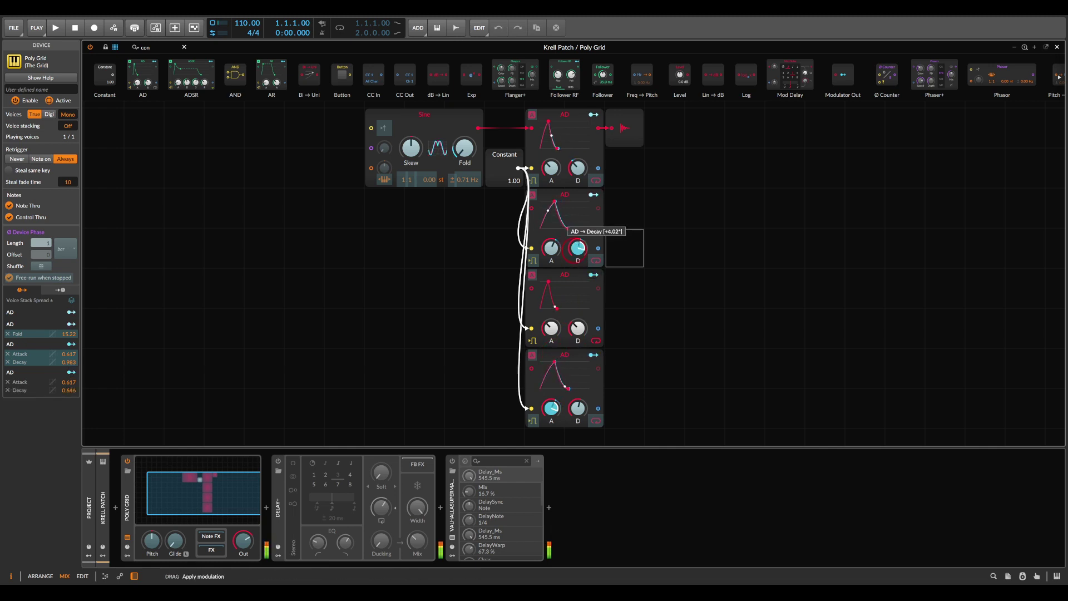
{"action": "left_click", "coordinate": [590, 273]}
- Make the bottom AD modulate the attack of both the top and third AD envelopes
{"action": "left_click", "coordinate": [595, 356]}
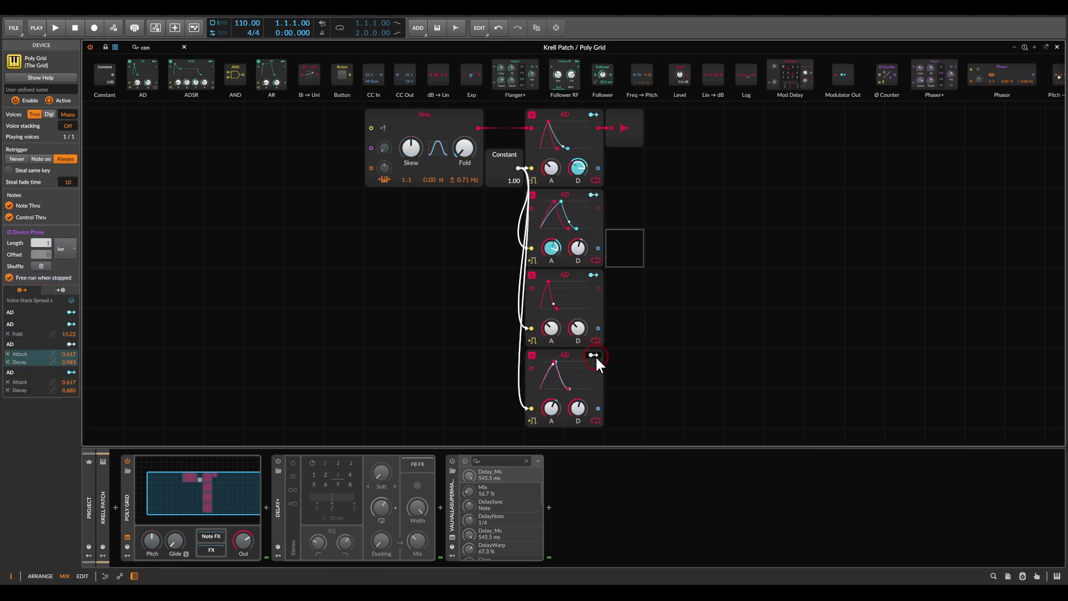
{"action": "left_click_drag", "start_coordinate": [551, 166], "coordinate": [551, 159]}
{"action": "left_click_drag", "start_coordinate": [551, 328], "coordinate": [551, 324]}
{"action": "left_click", "coordinate": [650, 333]}
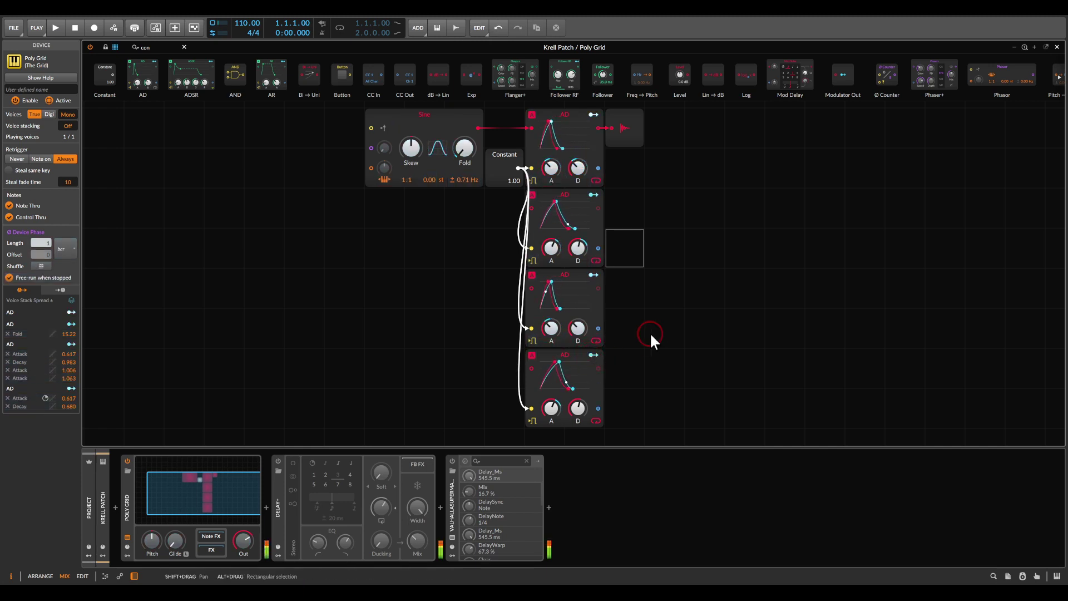
- Make the top AD modulate the bottom AD's decay, third AD's attack, and second AD's decay
{"action": "left_click", "coordinate": [592, 115]}
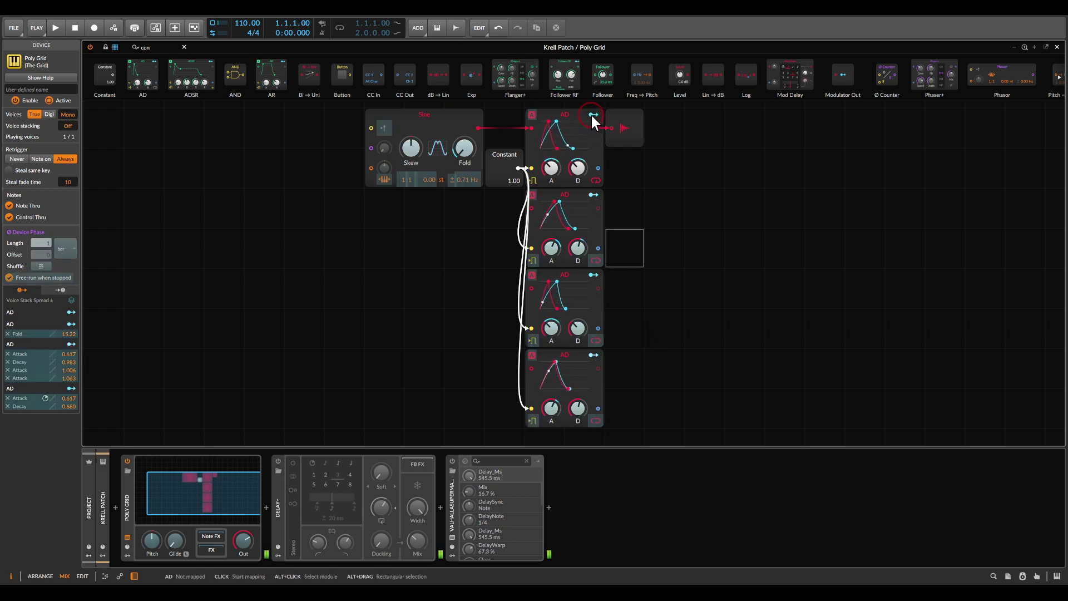
{"action": "left_click_drag", "start_coordinate": [578, 410], "coordinate": [578, 408]}
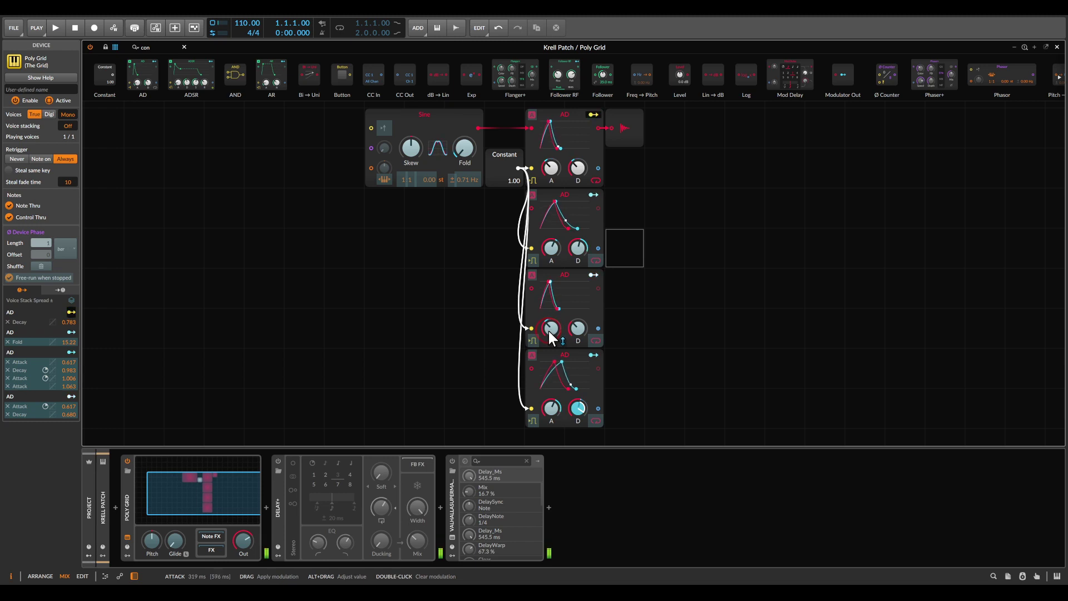
{"action": "left_click_drag", "start_coordinate": [552, 327], "coordinate": [552, 324]}
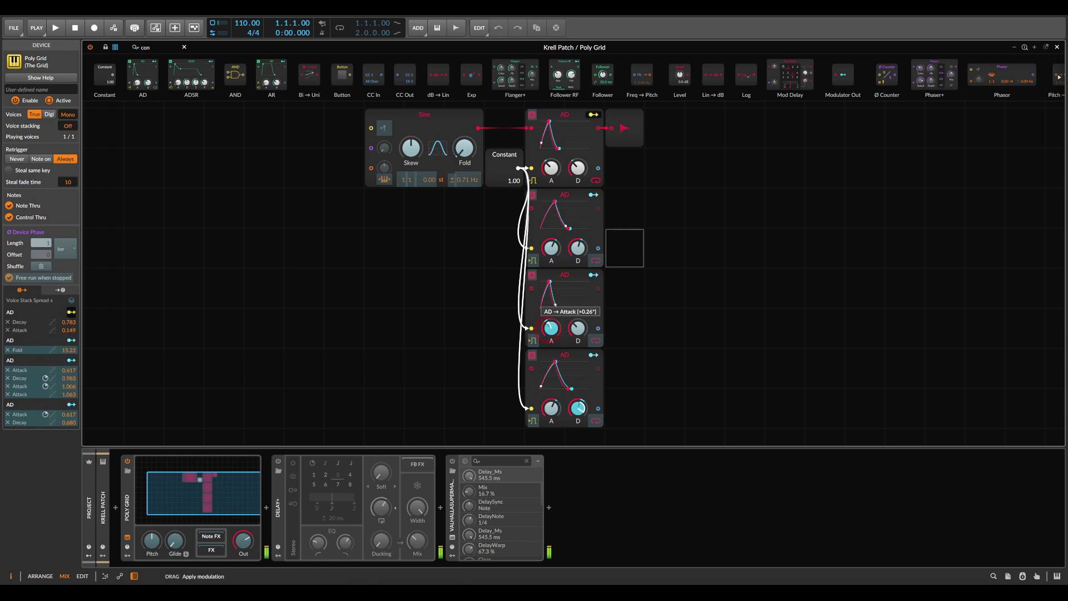
{"action": "left_click", "coordinate": [593, 115]}
{"action": "left_click_drag", "start_coordinate": [578, 248], "coordinate": [578, 233]}
{"action": "left_click", "coordinate": [594, 114]}
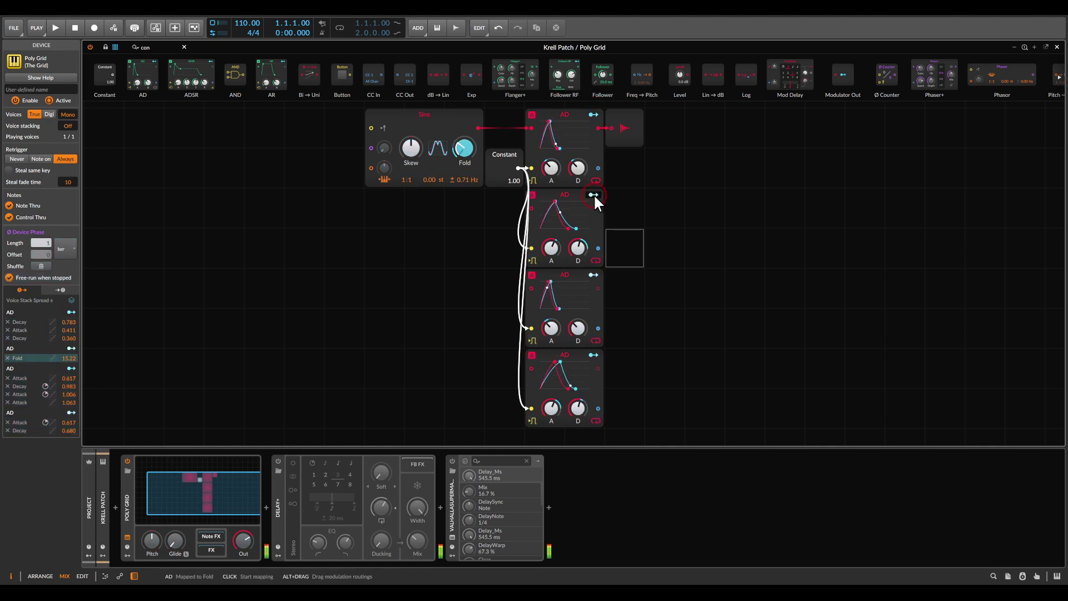
- Make the second AD modulate the decay of the third and fourth AD envelopes
{"action": "left_click", "coordinate": [593, 194]}
{"action": "left_click_drag", "start_coordinate": [579, 319], "coordinate": [580, 300]}
{"action": "left_click_drag", "start_coordinate": [576, 408], "coordinate": [576, 400]}
- Close the second AD's mapping, then map the top AD onto the third AD's D knob
{"action": "left_click", "coordinate": [592, 193]}
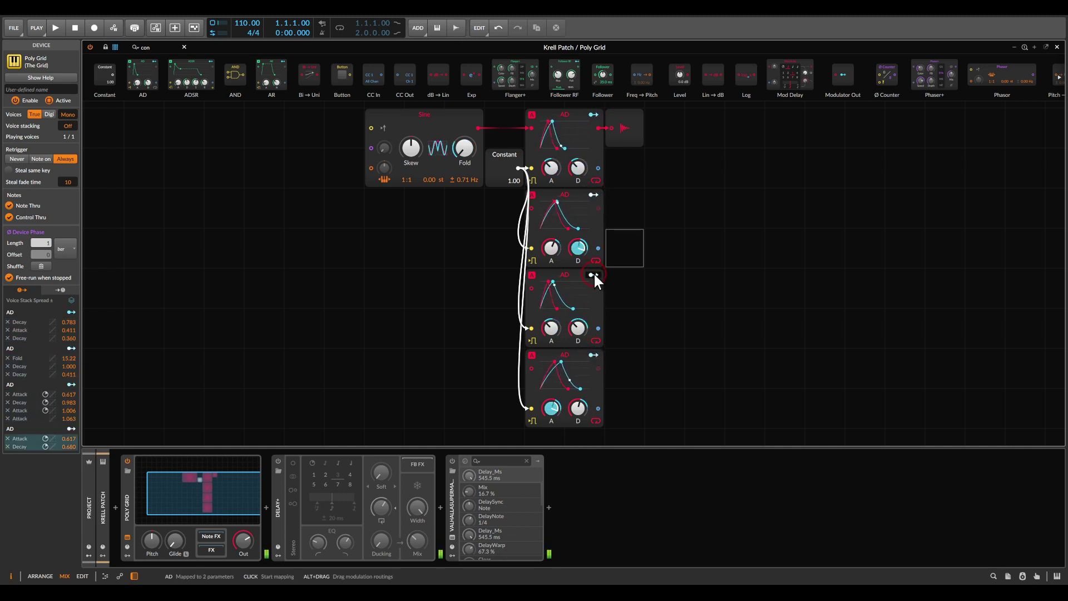
{"action": "left_click", "coordinate": [593, 114]}
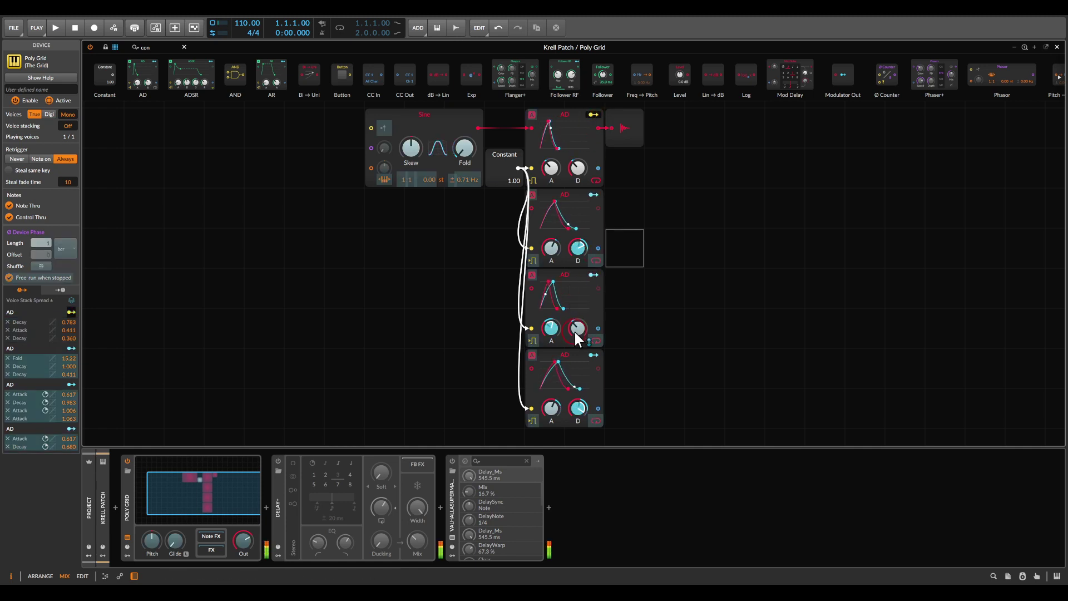
{"action": "left_click_drag", "start_coordinate": [575, 332], "coordinate": [575, 321]}
{"action": "left_click", "coordinate": [596, 118]}
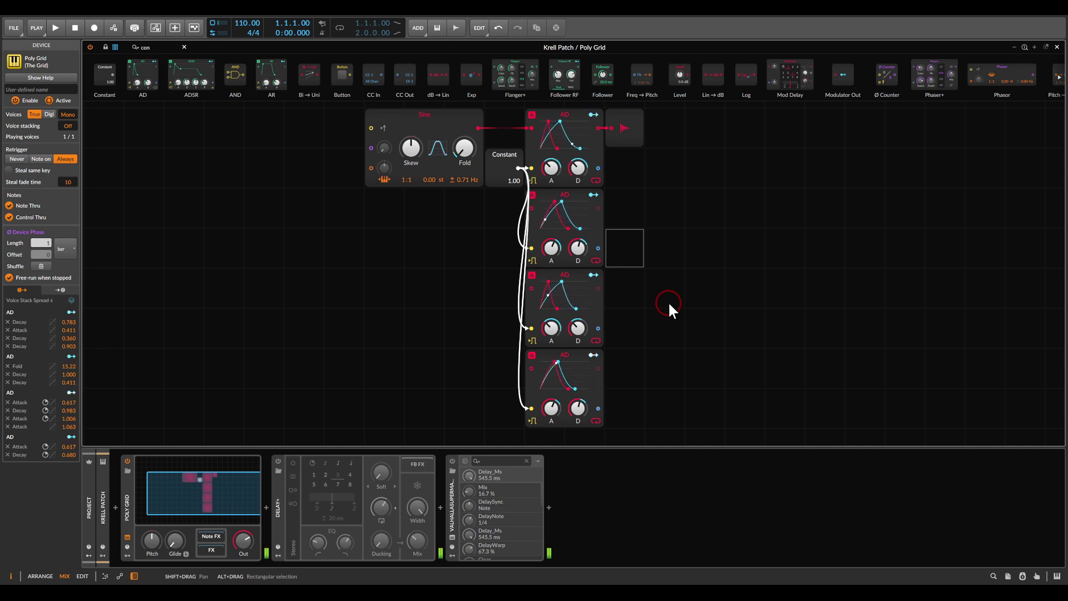
- Shorten the top AD's timing and map the third AD onto the top AD's attack knob
{"action": "mouse_move", "coordinate": [558, 173]}
{"action": "left_mouse_down"}
{"action": "mouse_move", "coordinate": [558, 195]}
{"action": "mouse_move", "coordinate": [578, 178]}
{"action": "left_mouse_up"}
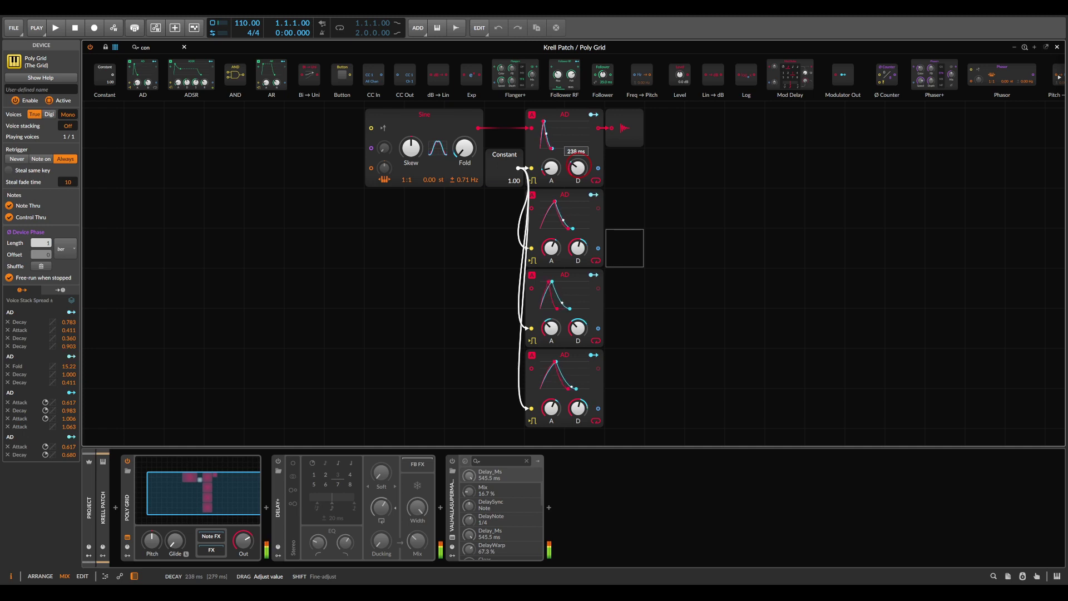
{"action": "left_click", "coordinate": [661, 306]}
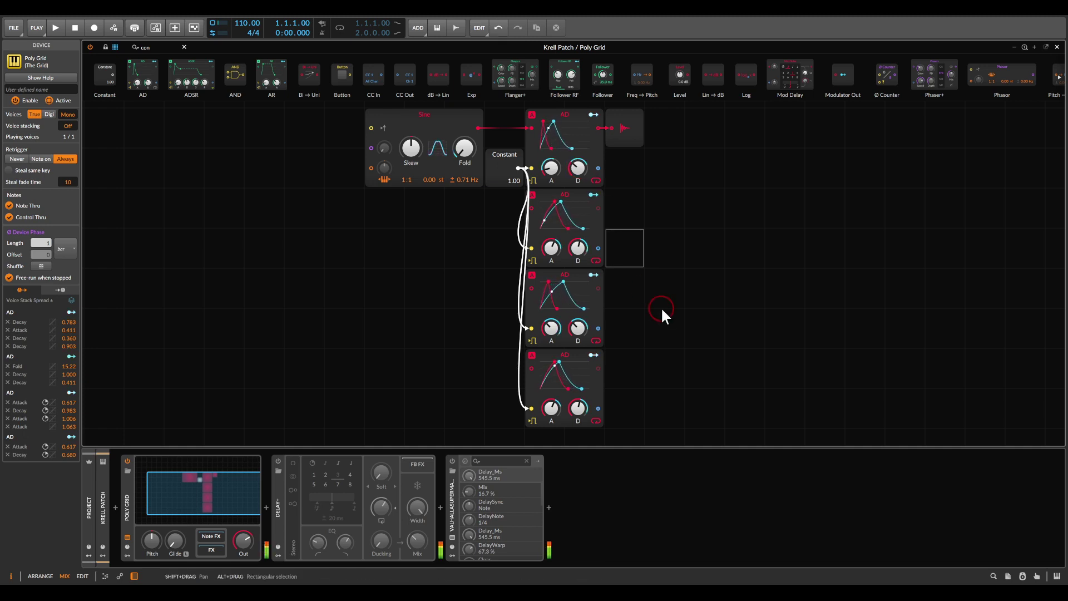
{"action": "left_click", "coordinate": [593, 275]}
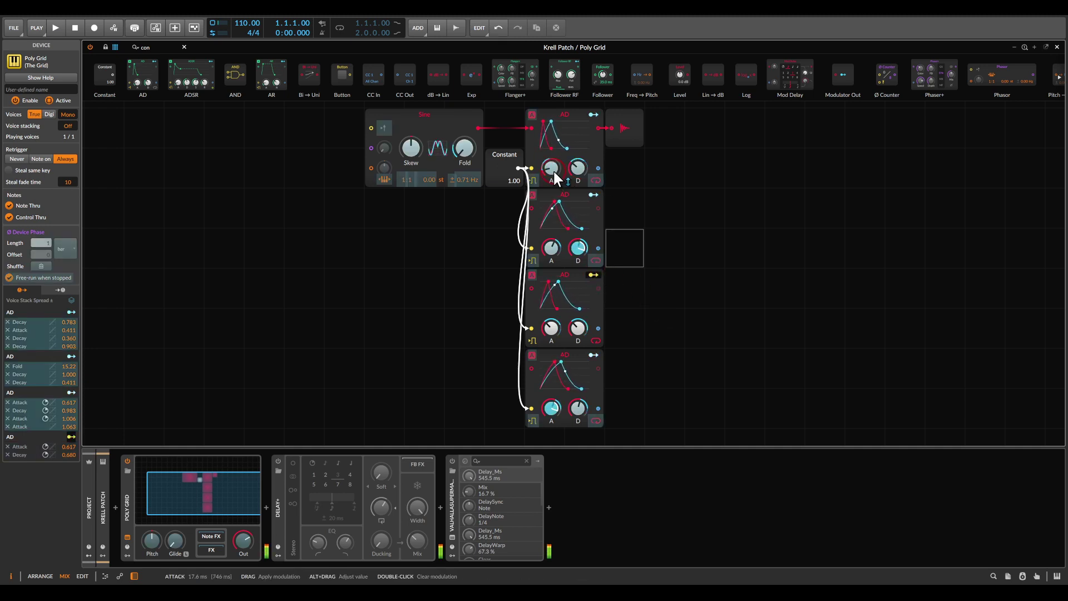
{"action": "left_click_drag", "start_coordinate": [554, 175], "coordinate": [553, 167]}
{"action": "left_click", "coordinate": [645, 323]}
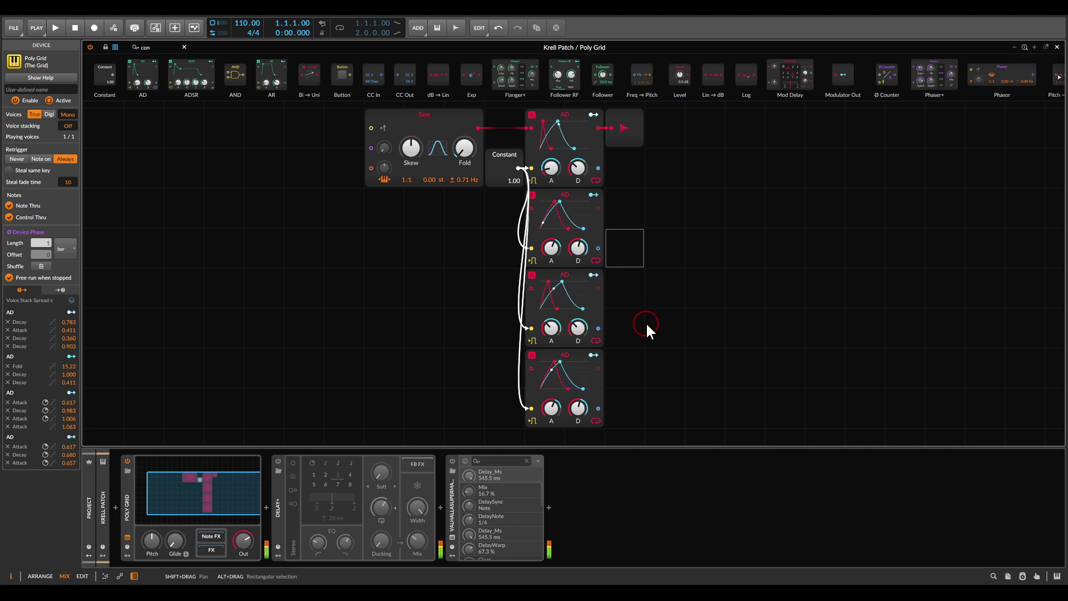
- Insert a Sample / Hold module from the Level category
{"action": "scroll", "coordinate": [529, 297], "scroll_direction": "up", "scroll_amount": 3}
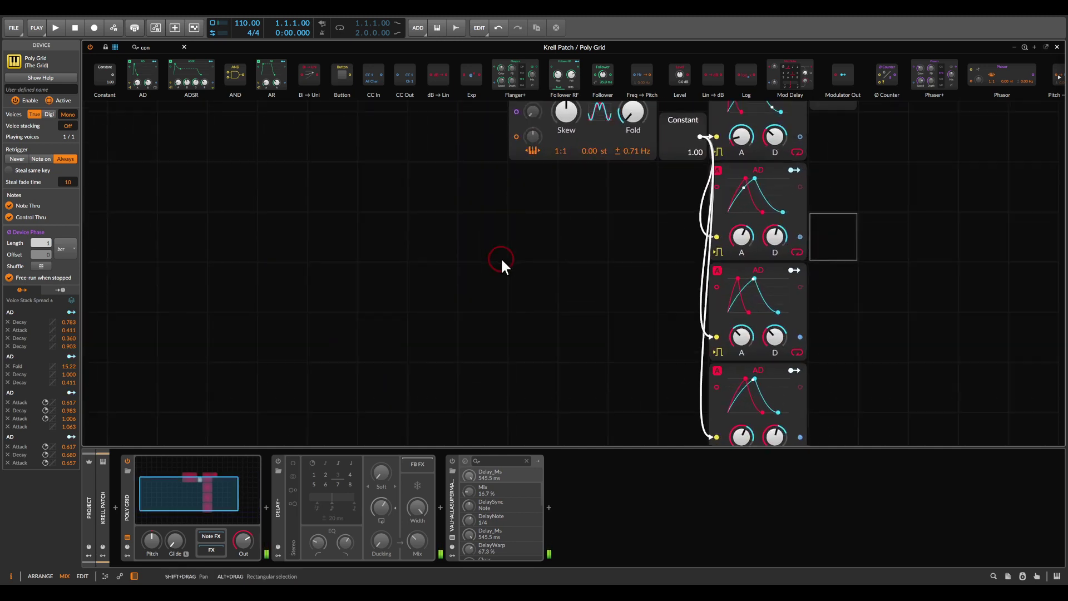
{"action": "right_click", "coordinate": [482, 223]}
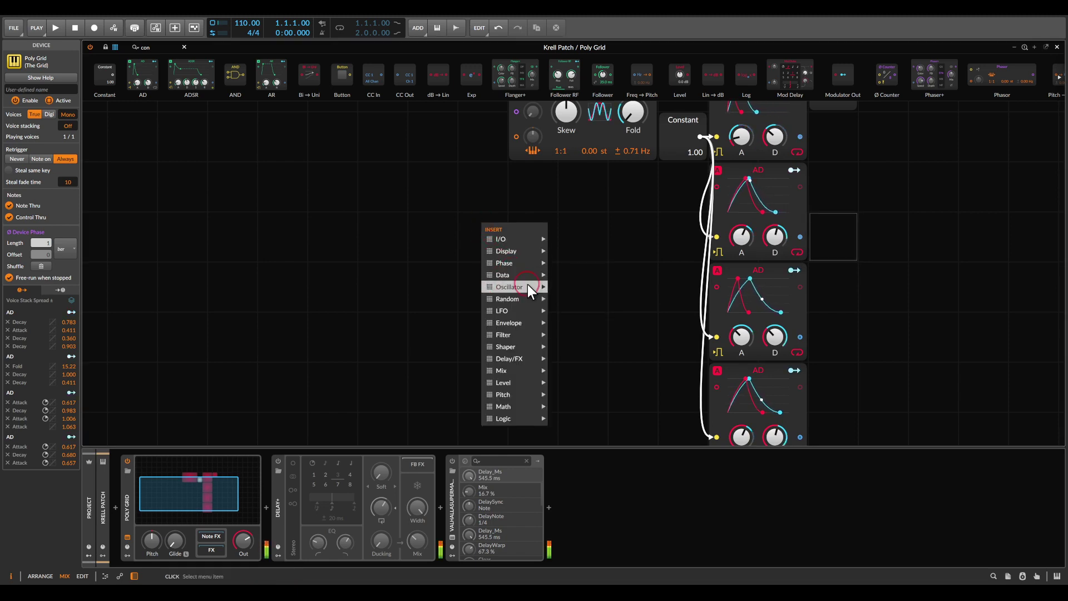
{"action": "mouse_move", "coordinate": [519, 379]}
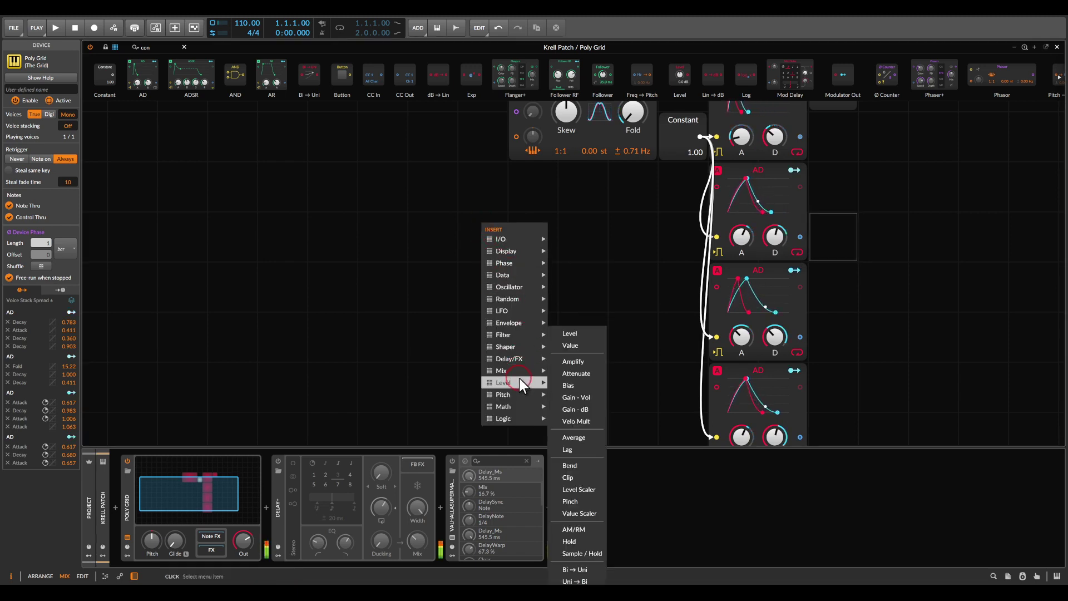
{"action": "left_click", "coordinate": [583, 552]}
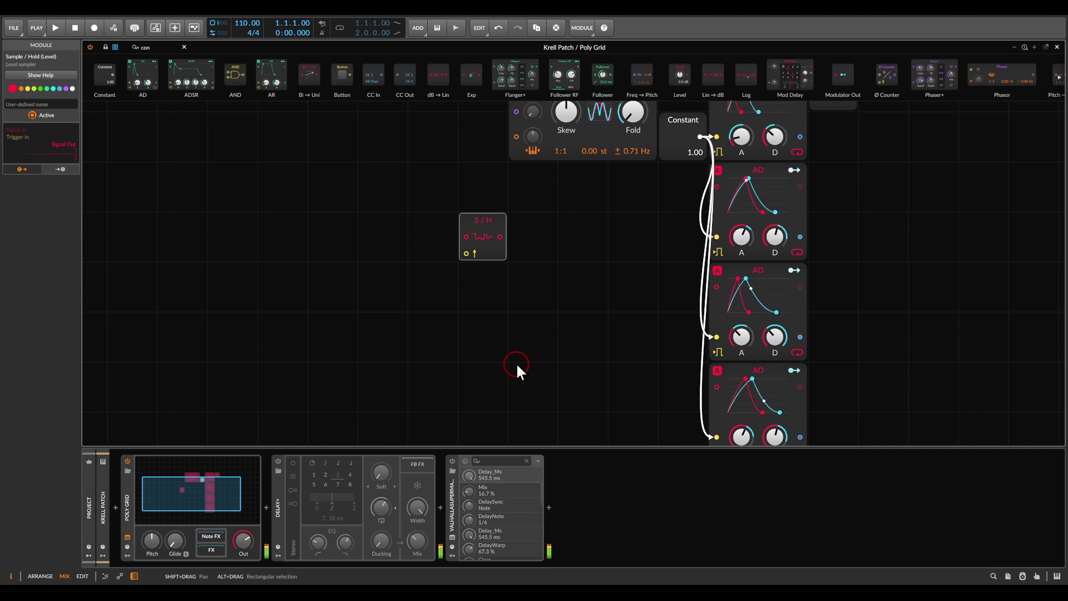
- Insert a Noise module beside the S/H and cable its output into the S/H input
{"action": "right_click", "coordinate": [401, 237]}
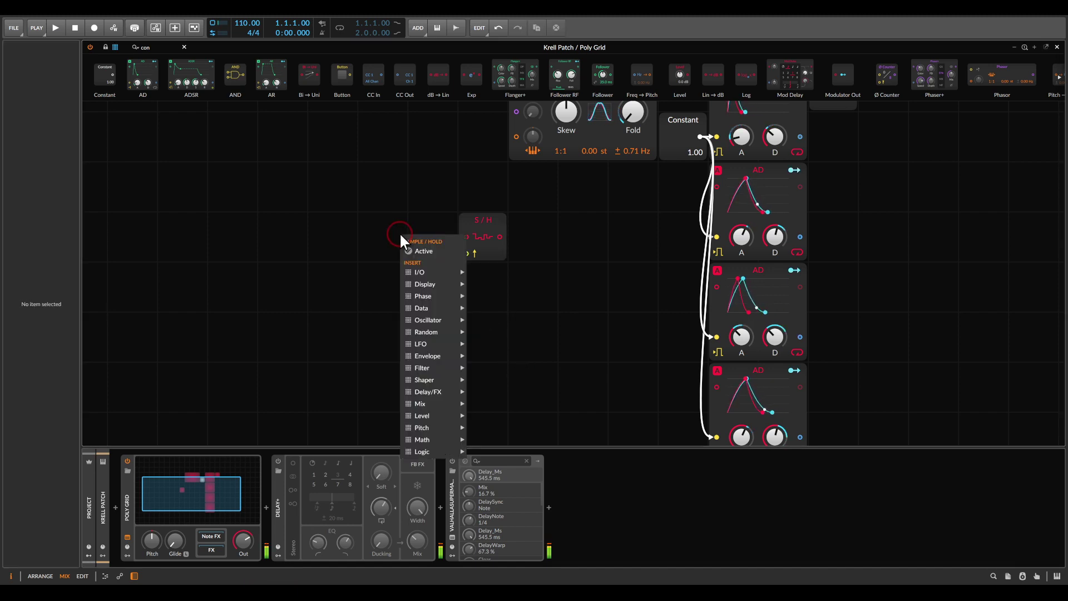
{"action": "left_click", "coordinate": [426, 332]}
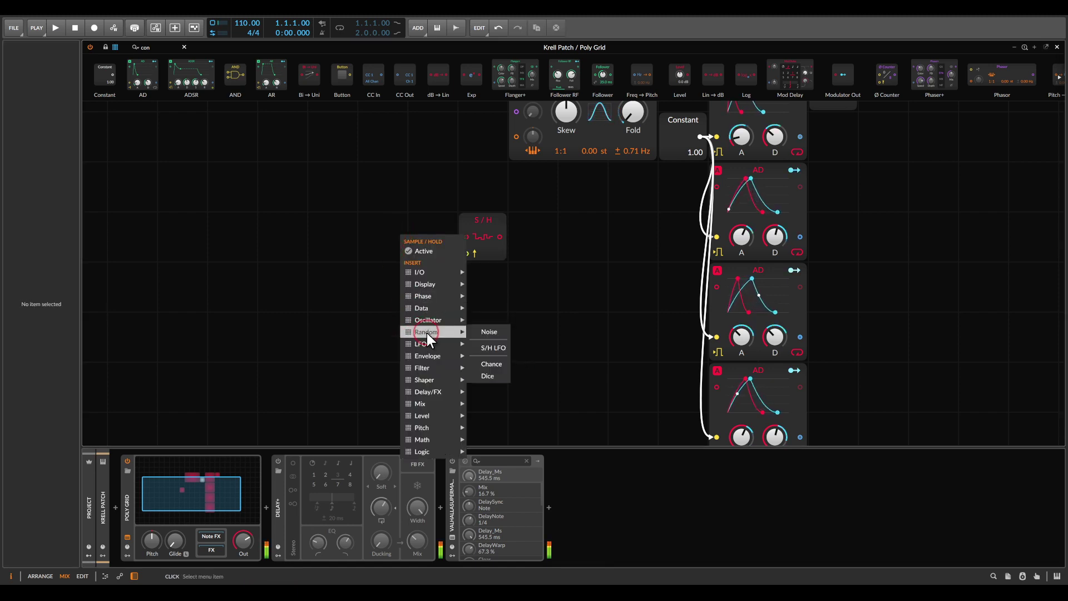
{"action": "left_click", "coordinate": [489, 332]}
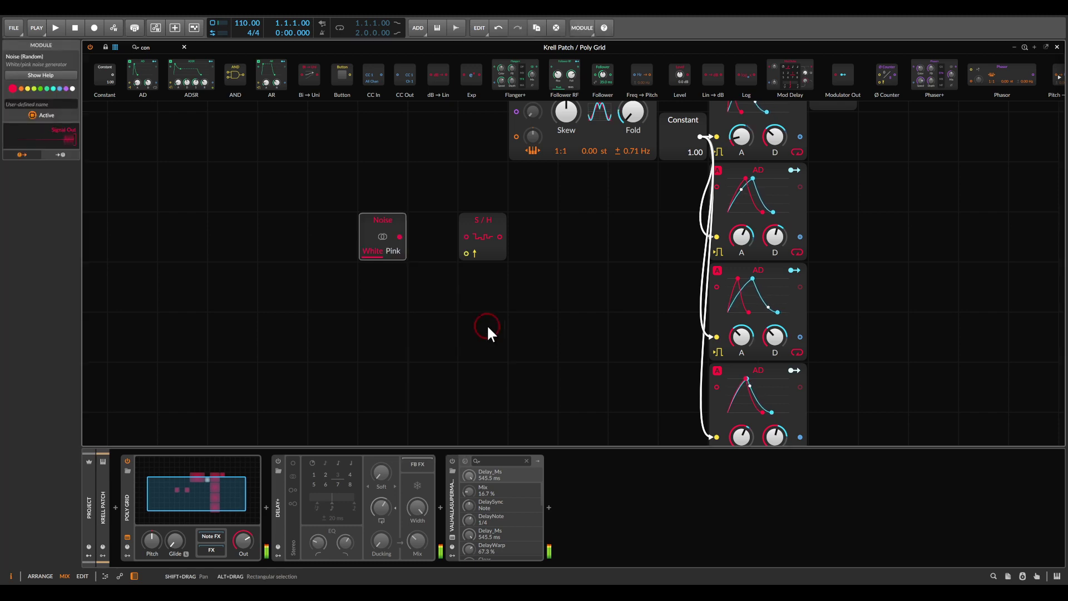
{"action": "left_click_drag", "start_coordinate": [389, 238], "coordinate": [467, 236]}
{"action": "left_click", "coordinate": [434, 291]}
{"action": "left_click", "coordinate": [525, 310]}
{"action": "left_click", "coordinate": [446, 250]}
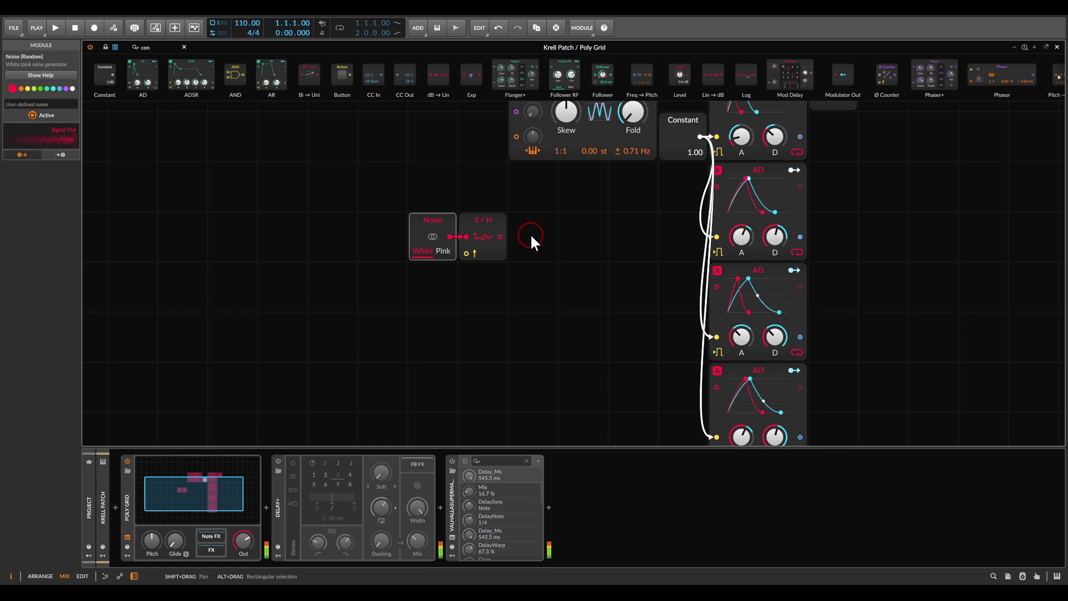
{"action": "scroll", "coordinate": [596, 233], "scroll_direction": "down", "scroll_amount": 2}
{"action": "left_click_drag", "start_coordinate": [596, 233], "coordinate": [504, 305]}
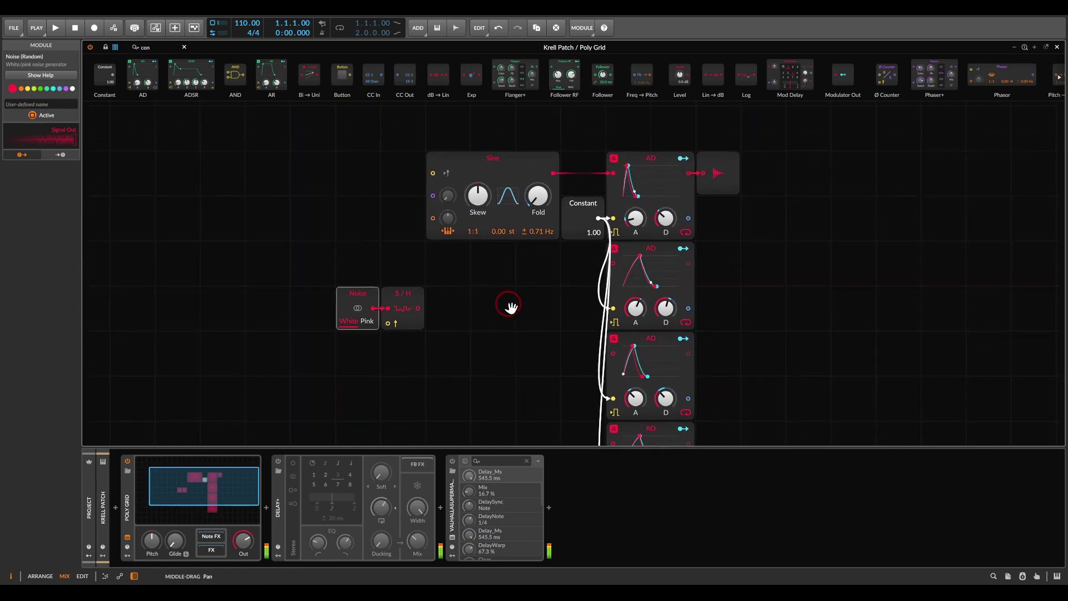
{"action": "mouse_move", "coordinate": [698, 142]}
{"action": "left_mouse_down"}
{"action": "mouse_move", "coordinate": [646, 134]}
{"action": "mouse_move", "coordinate": [668, 257]}
{"action": "mouse_move", "coordinate": [697, 141]}
{"action": "left_mouse_up"}
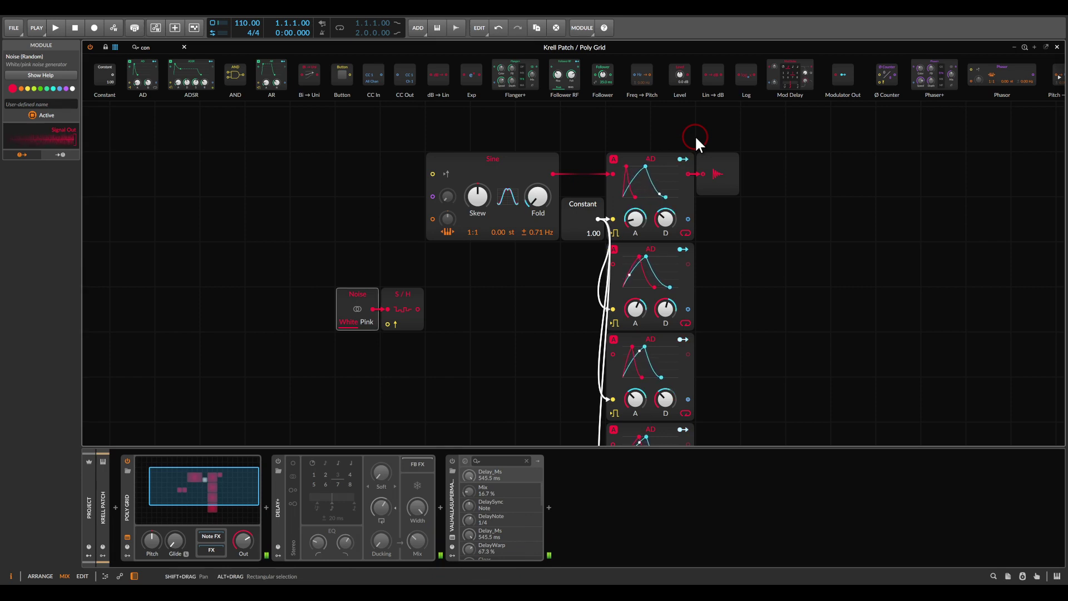
- Place the Logic ≈ comparator right of the envelopes and cable the top AD output into it
{"action": "left_click", "coordinate": [184, 47]}
{"action": "left_click", "coordinate": [209, 97]}
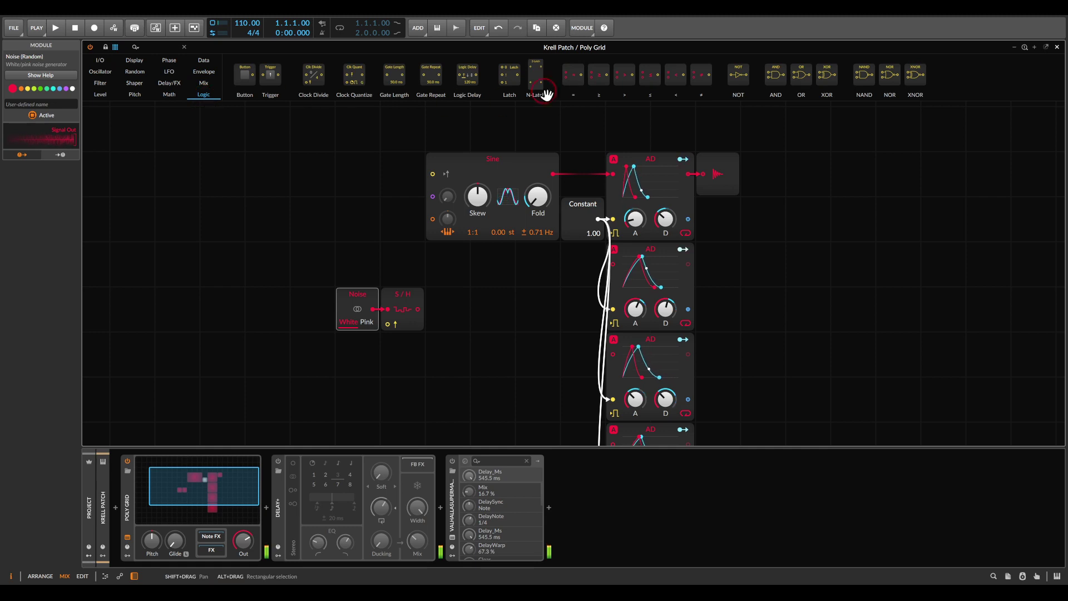
{"action": "left_click", "coordinate": [573, 76]}
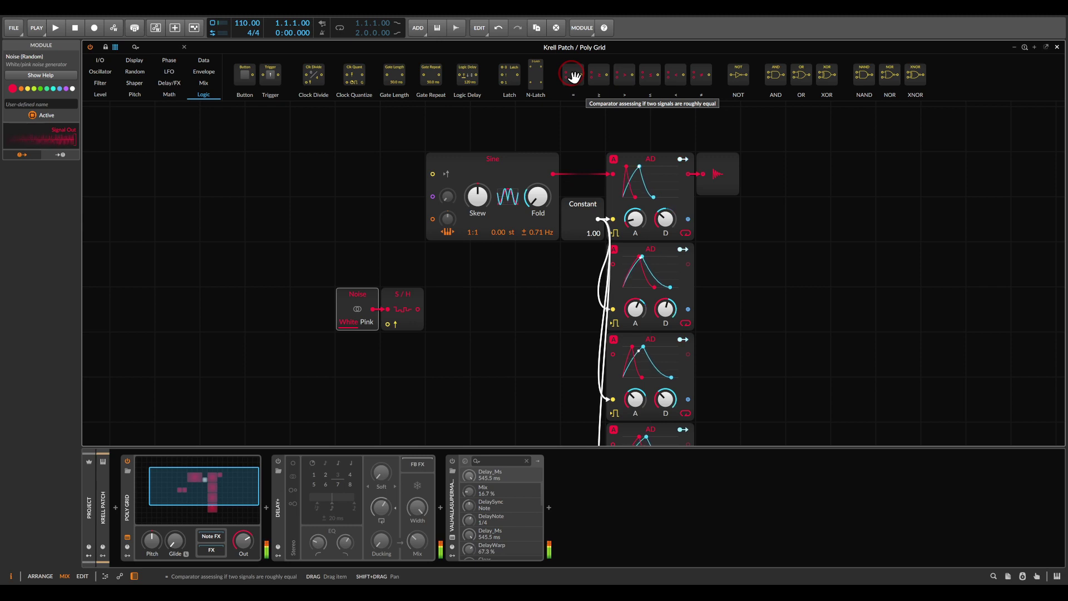
{"action": "left_click_drag", "start_coordinate": [573, 76], "coordinate": [806, 217]}
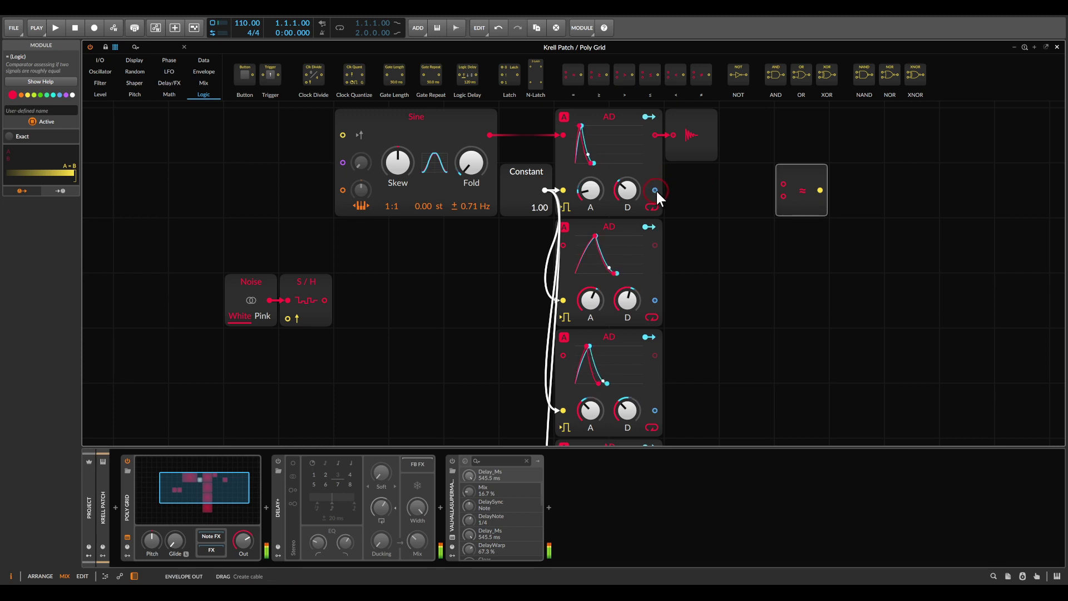
{"action": "left_click_drag", "start_coordinate": [655, 189], "coordinate": [784, 184]}
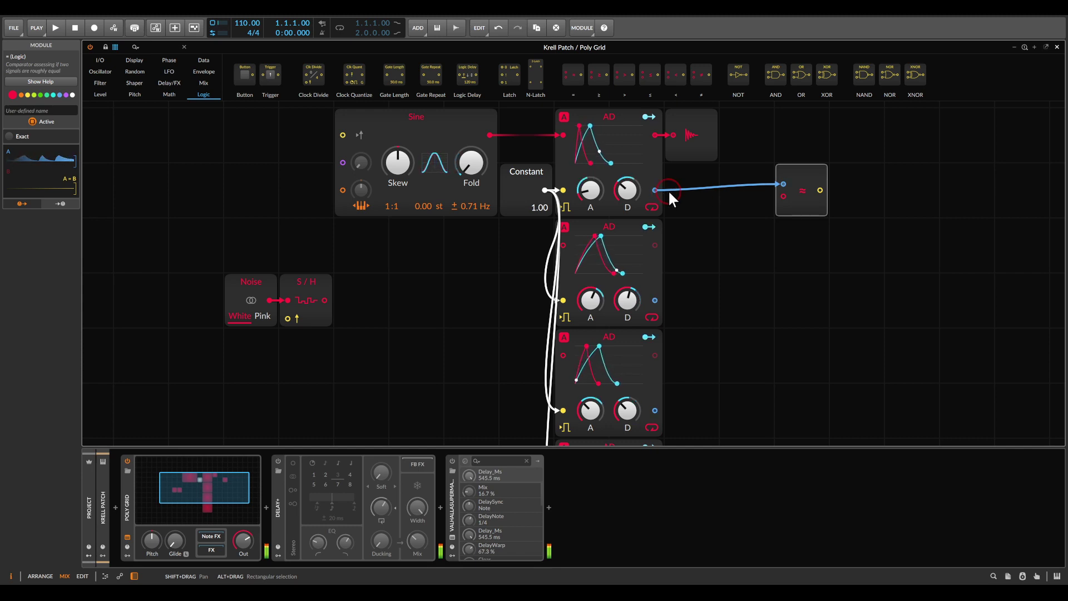
- Copy the Constant module and reset the copy's value to 0.00
{"action": "left_click", "coordinate": [528, 174]}
{"action": "left_click_drag", "start_coordinate": [526, 172], "coordinate": [721, 227]}
{"action": "double_click", "coordinate": [752, 262]}
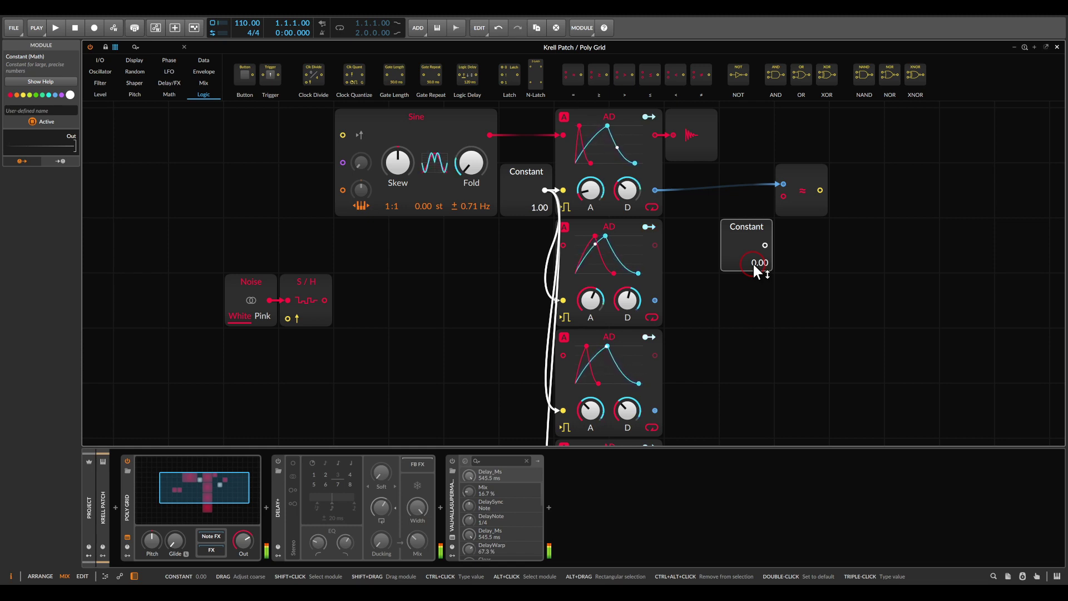
- Cable the comparator output to the S/H trigger and move Noise and S/H further left
{"action": "left_click_drag", "start_coordinate": [821, 189], "coordinate": [283, 322]}
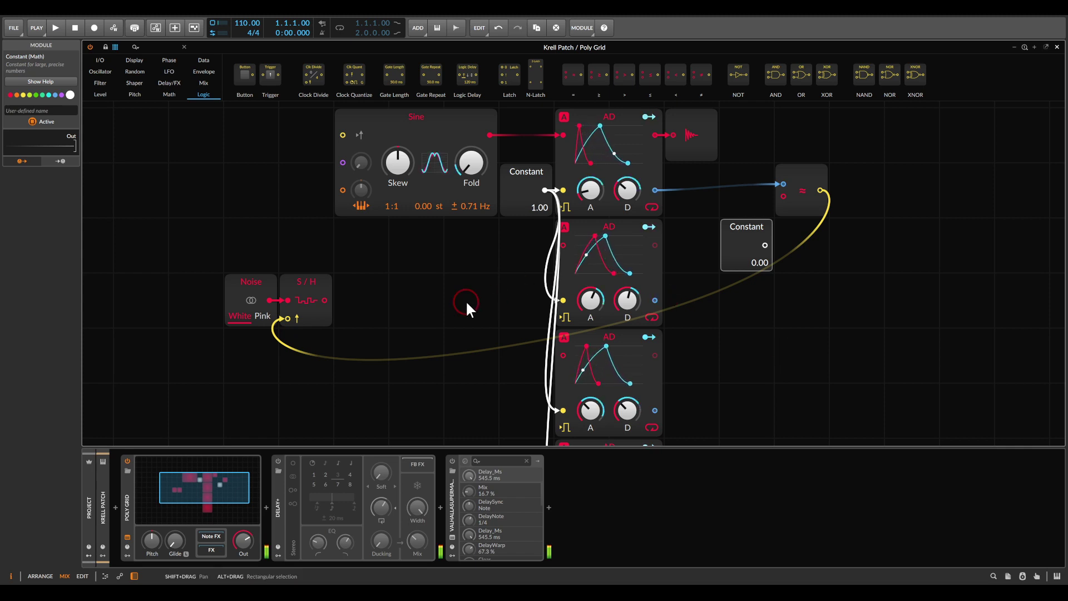
{"action": "left_click_drag", "start_coordinate": [484, 298], "coordinate": [663, 291]}
{"action": "left_click_drag", "start_coordinate": [591, 305], "coordinate": [429, 267]}
{"action": "left_click", "coordinate": [466, 270]}
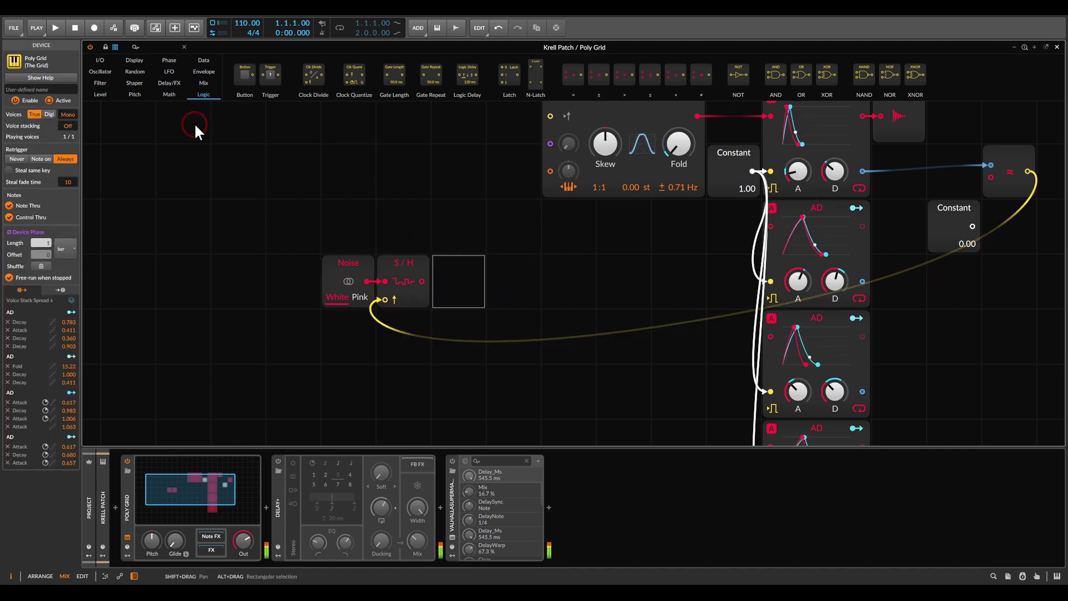
- Add a Pitch Scaler after the S/H and drive the Sine's pitch input at 120 st depth
{"action": "left_click", "coordinate": [135, 93]}
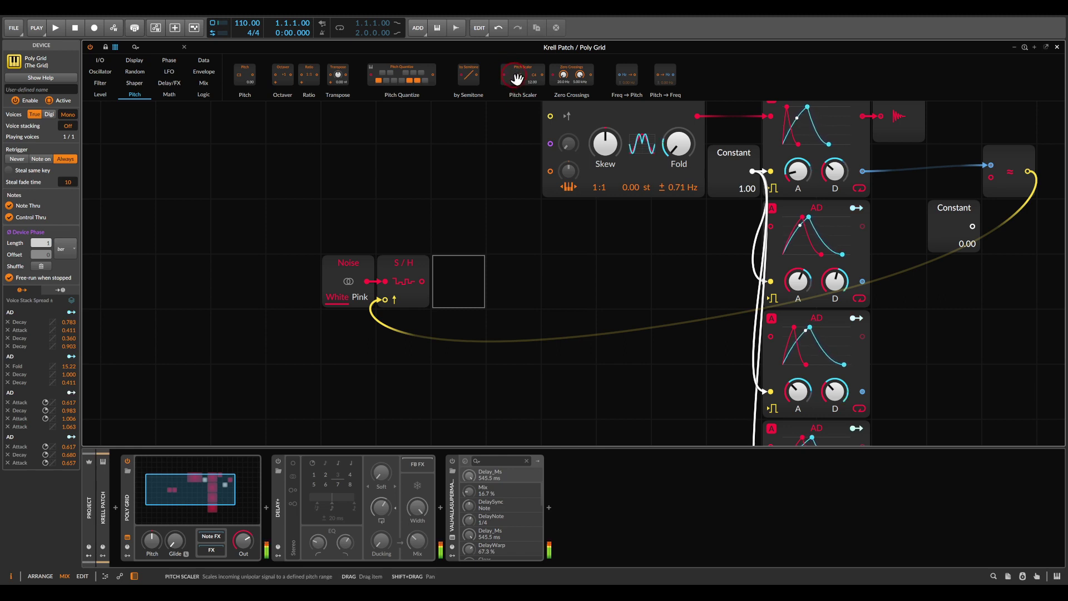
{"action": "mouse_move", "coordinate": [516, 80]}
{"action": "left_mouse_down"}
{"action": "mouse_move", "coordinate": [492, 135]}
{"action": "mouse_move", "coordinate": [474, 271]}
{"action": "mouse_move", "coordinate": [447, 293]}
{"action": "mouse_move", "coordinate": [427, 289]}
{"action": "mouse_move", "coordinate": [432, 269]}
{"action": "mouse_move", "coordinate": [401, 242]}
{"action": "mouse_move", "coordinate": [420, 244]}
{"action": "mouse_move", "coordinate": [385, 244]}
{"action": "mouse_move", "coordinate": [387, 285]}
{"action": "mouse_move", "coordinate": [418, 284]}
{"action": "mouse_move", "coordinate": [429, 246]}
{"action": "mouse_move", "coordinate": [473, 253]}
{"action": "mouse_move", "coordinate": [458, 265]}
{"action": "mouse_move", "coordinate": [471, 278]}
{"action": "mouse_move", "coordinate": [481, 265]}
{"action": "mouse_move", "coordinate": [512, 276]}
{"action": "left_mouse_up"}
{"action": "key", "text": "Escape"}
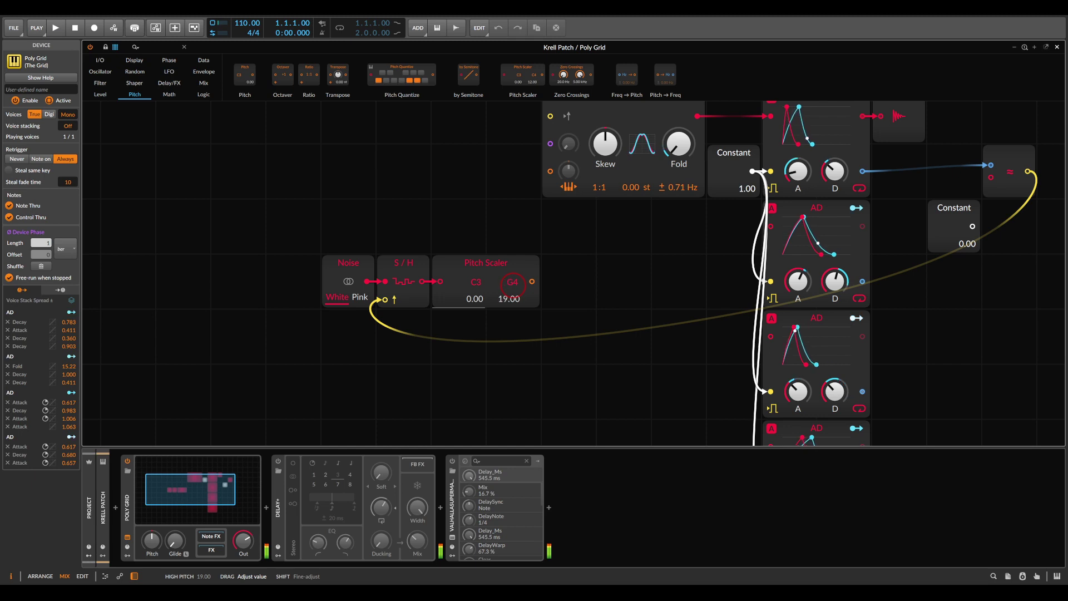
{"action": "left_click", "coordinate": [554, 283]}
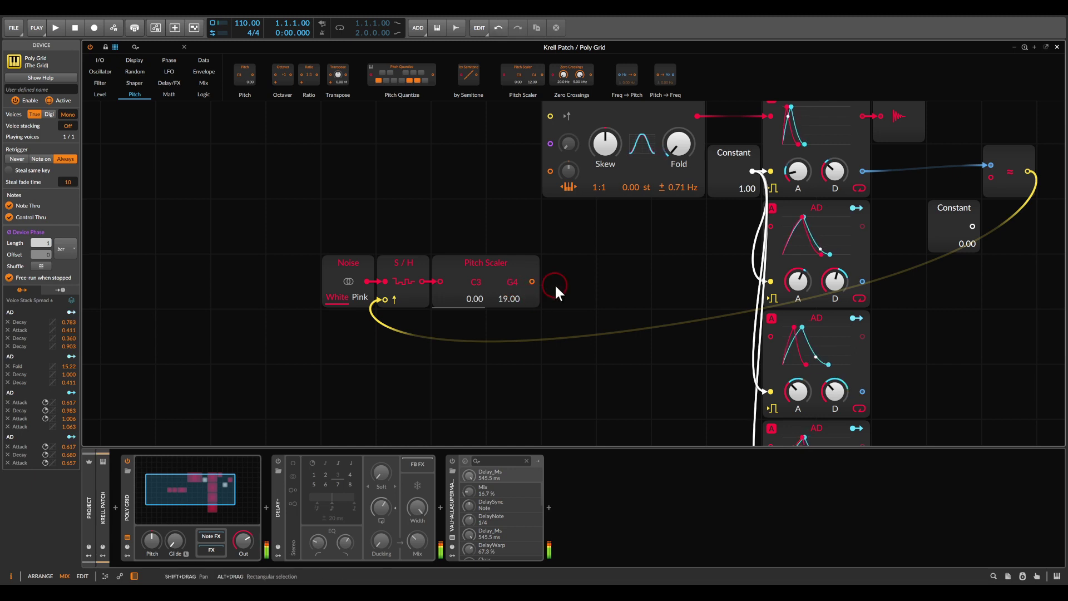
{"action": "left_click", "coordinate": [523, 270]}
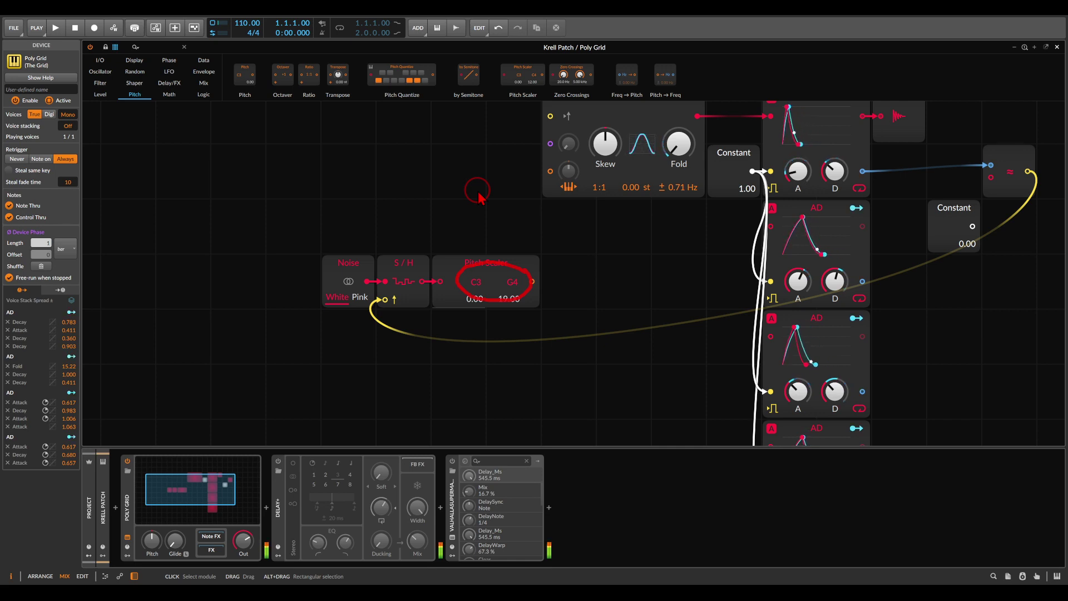
{"action": "key", "text": "Escape"}
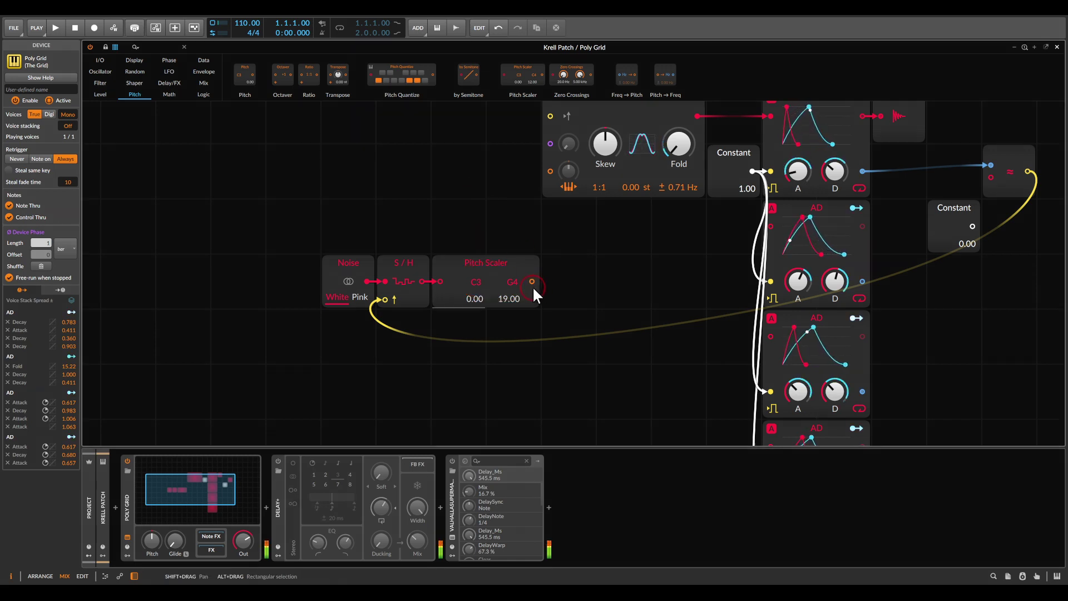
{"action": "left_click_drag", "start_coordinate": [532, 282], "coordinate": [549, 172]}
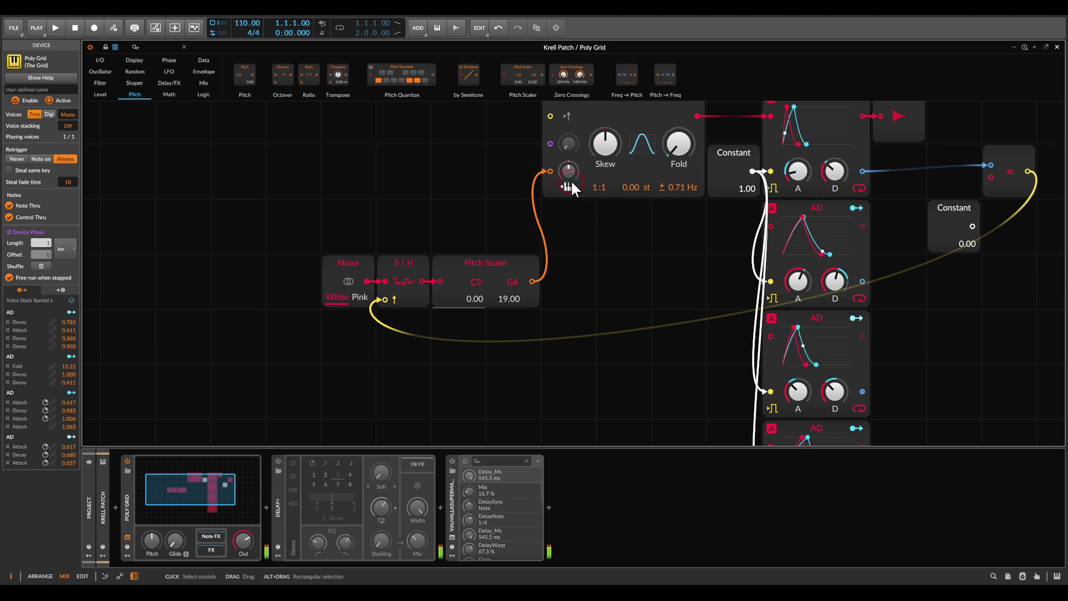
{"action": "left_click_drag", "start_coordinate": [566, 171], "coordinate": [558, 279]}
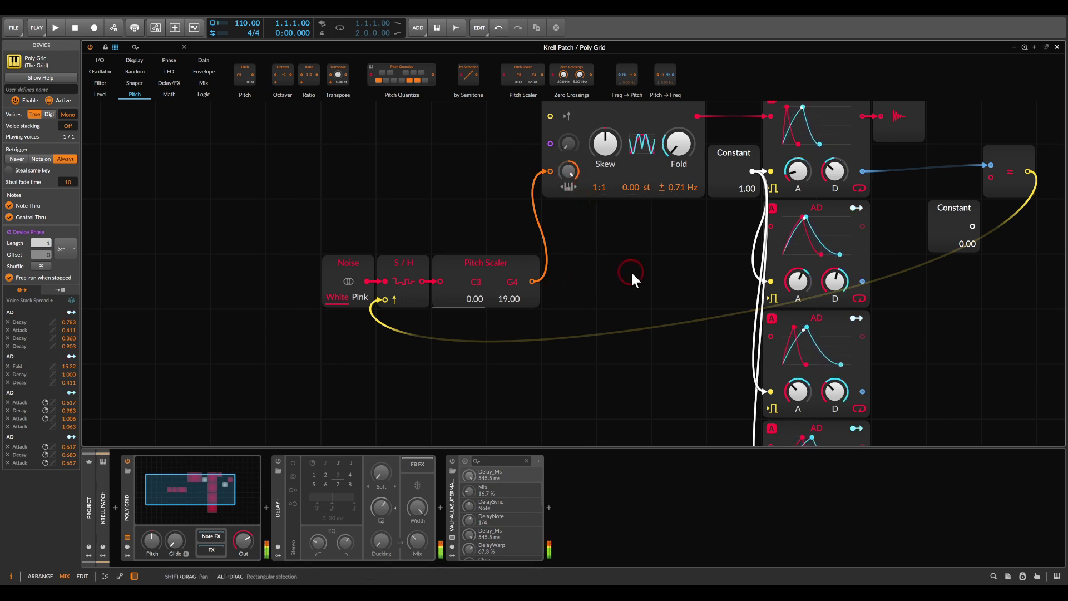
- Cable the lower Constant into the ≈ comparator's second input and raise its value to 0.05
{"action": "left_click_drag", "start_coordinate": [707, 264], "coordinate": [465, 270]}
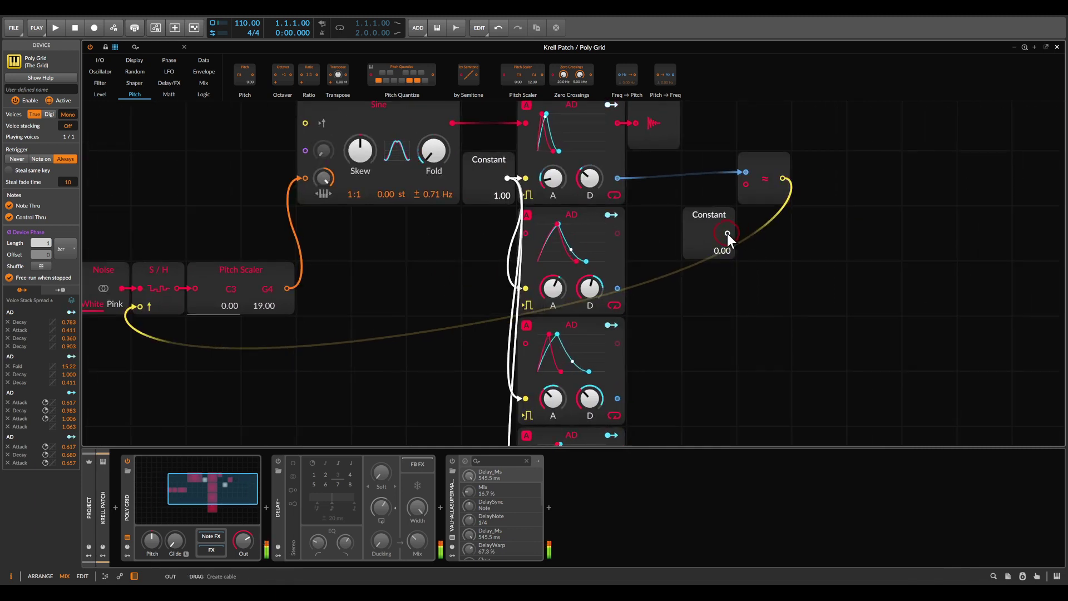
{"action": "left_click_drag", "start_coordinate": [728, 234], "coordinate": [745, 184]}
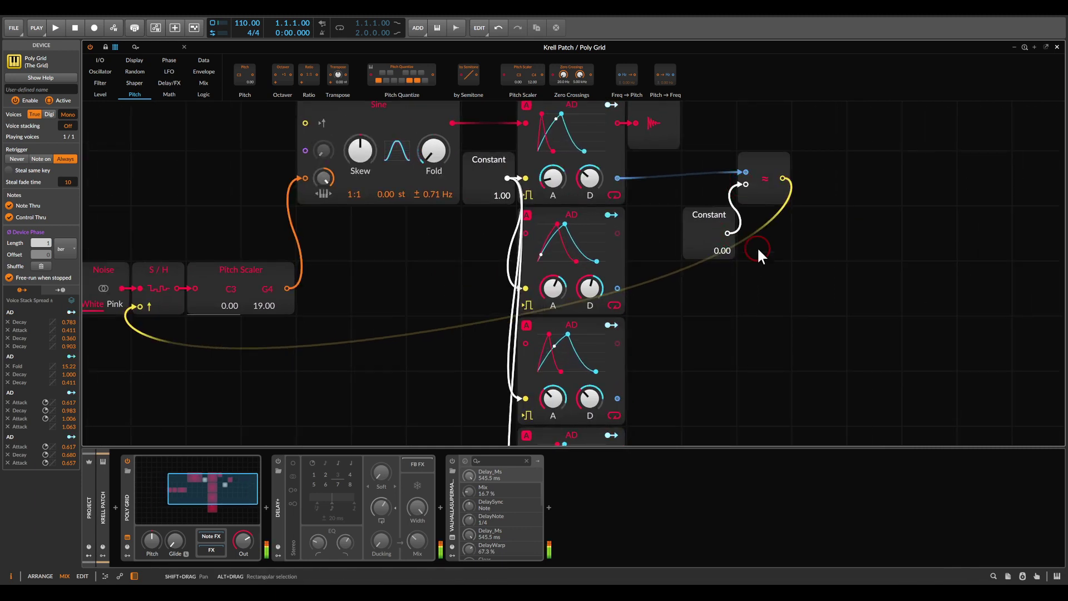
{"action": "left_click", "coordinate": [619, 177]}
{"action": "left_click", "coordinate": [720, 252]}
{"action": "left_click", "coordinate": [729, 245]}
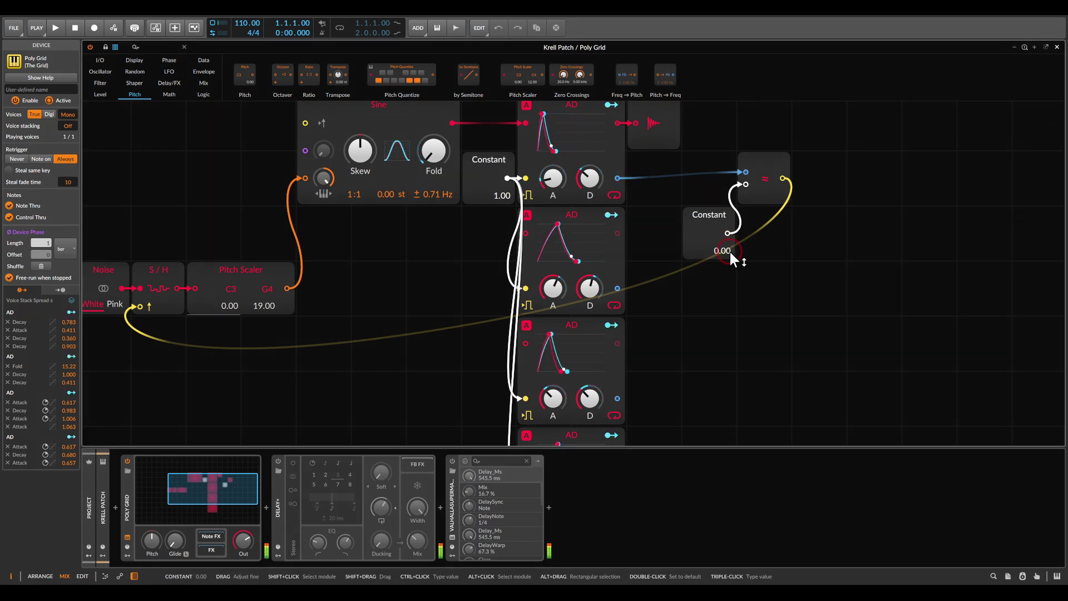
{"action": "left_click_drag", "start_coordinate": [729, 249], "coordinate": [730, 243]}
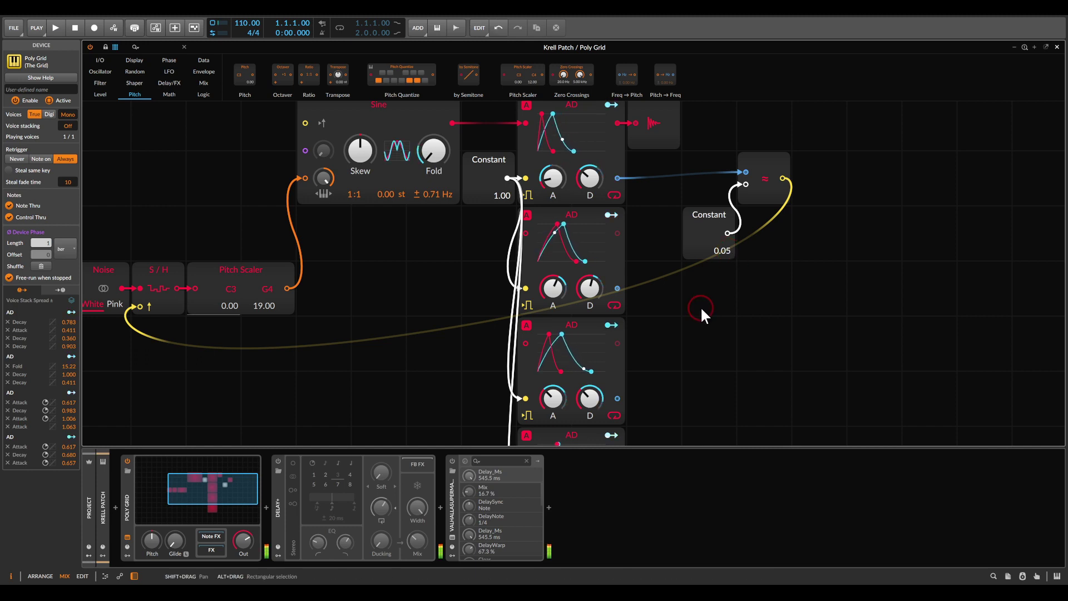
{"action": "left_click_drag", "start_coordinate": [702, 312], "coordinate": [834, 328]}
{"action": "scroll", "coordinate": [572, 326], "scroll_direction": "down", "scroll_amount": 2}
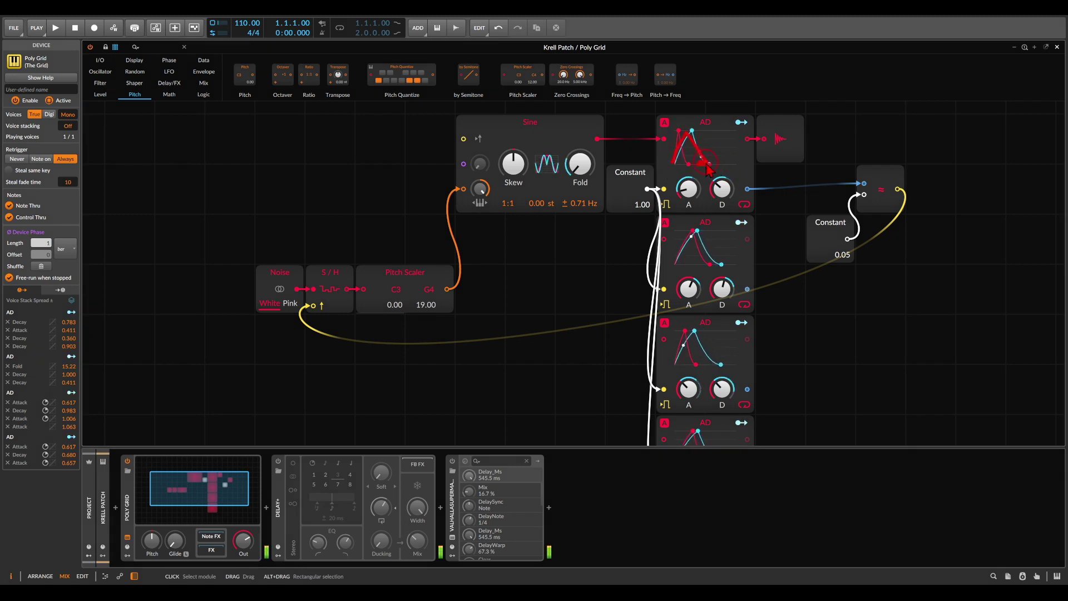
- Adjust module positions and cable connections on the Grid canvas
{"action": "mouse_move", "coordinate": [894, 202]}
{"action": "left_mouse_down"}
{"action": "mouse_move", "coordinate": [926, 181]}
{"action": "mouse_move", "coordinate": [891, 214]}
{"action": "mouse_move", "coordinate": [924, 183]}
{"action": "left_mouse_up"}
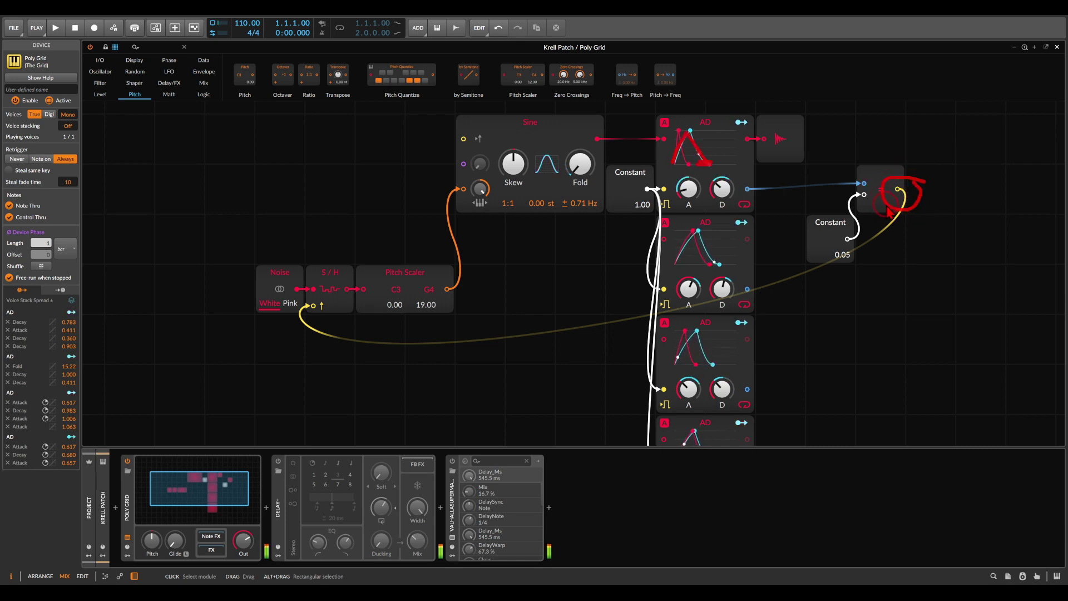
{"action": "mouse_move", "coordinate": [889, 215]}
{"action": "left_mouse_down"}
{"action": "mouse_move", "coordinate": [634, 332]}
{"action": "mouse_move", "coordinate": [458, 378]}
{"action": "mouse_move", "coordinate": [364, 378]}
{"action": "mouse_move", "coordinate": [336, 346]}
{"action": "mouse_move", "coordinate": [359, 340]}
{"action": "left_mouse_up"}
{"action": "mouse_move", "coordinate": [440, 271]}
{"action": "left_mouse_down"}
{"action": "mouse_move", "coordinate": [411, 193]}
{"action": "mouse_move", "coordinate": [423, 180]}
{"action": "mouse_move", "coordinate": [415, 164]}
{"action": "mouse_move", "coordinate": [436, 195]}
{"action": "left_mouse_up"}
{"action": "mouse_move", "coordinate": [681, 163]}
{"action": "left_mouse_down"}
{"action": "mouse_move", "coordinate": [686, 125]}
{"action": "mouse_move", "coordinate": [707, 156]}
{"action": "mouse_move", "coordinate": [663, 156]}
{"action": "mouse_move", "coordinate": [685, 125]}
{"action": "left_mouse_up"}
- Leave the Grid and power on the Delay+ and Valhalla Supermassive effects
{"action": "key", "text": "Escape"}
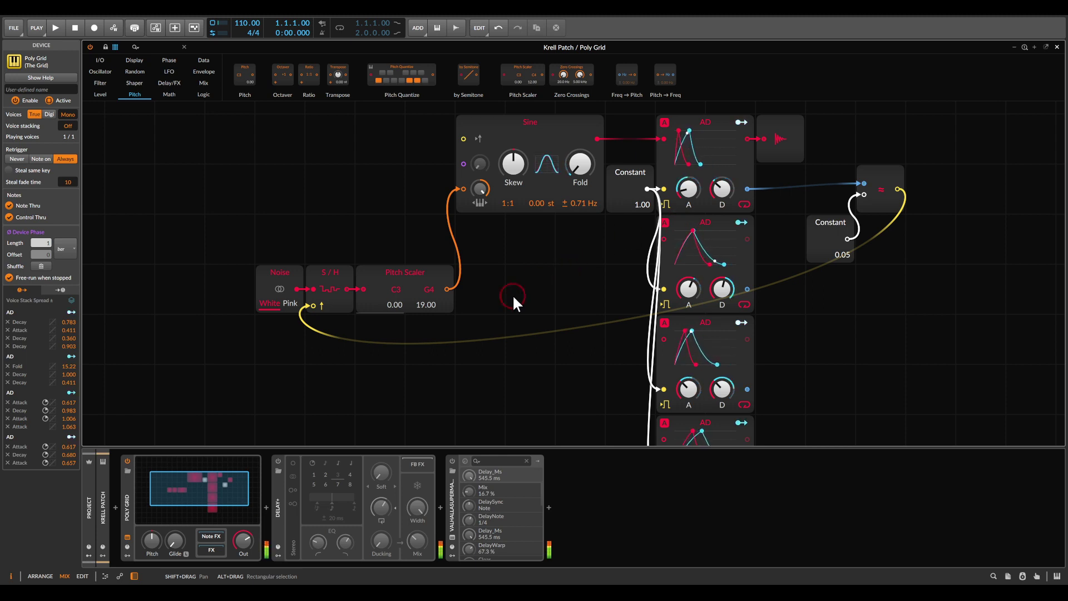
{"action": "left_click", "coordinate": [278, 461]}
{"action": "left_click", "coordinate": [452, 461]}
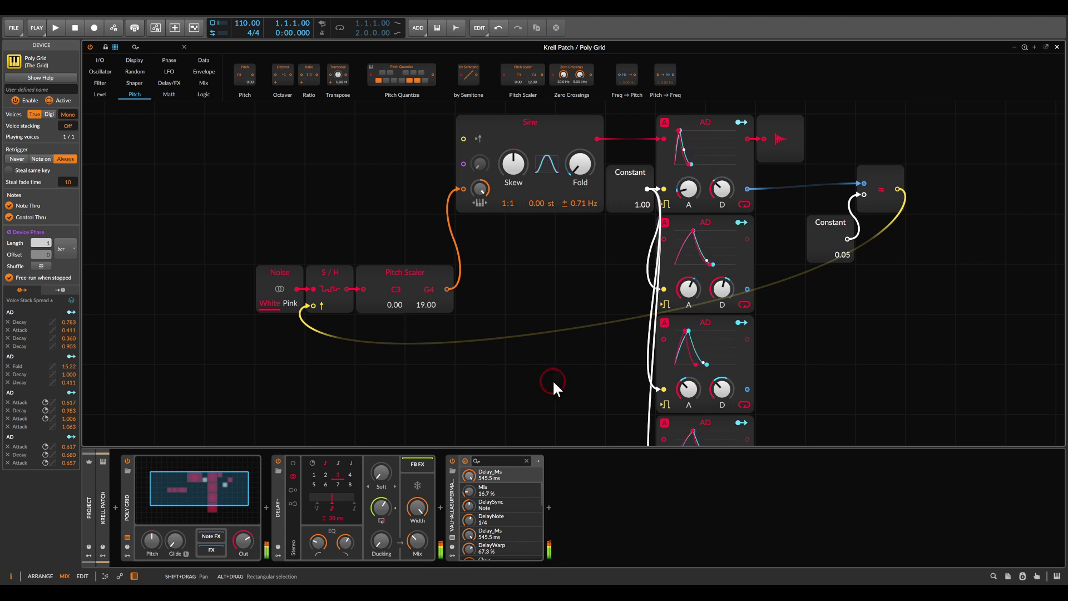
- Turn the Valhalla Supermassive Mix knob down from 16.7% to 11.6%
{"action": "scroll", "coordinate": [579, 349], "scroll_direction": "down", "scroll_amount": 2}
{"action": "mouse_move", "coordinate": [677, 144]}
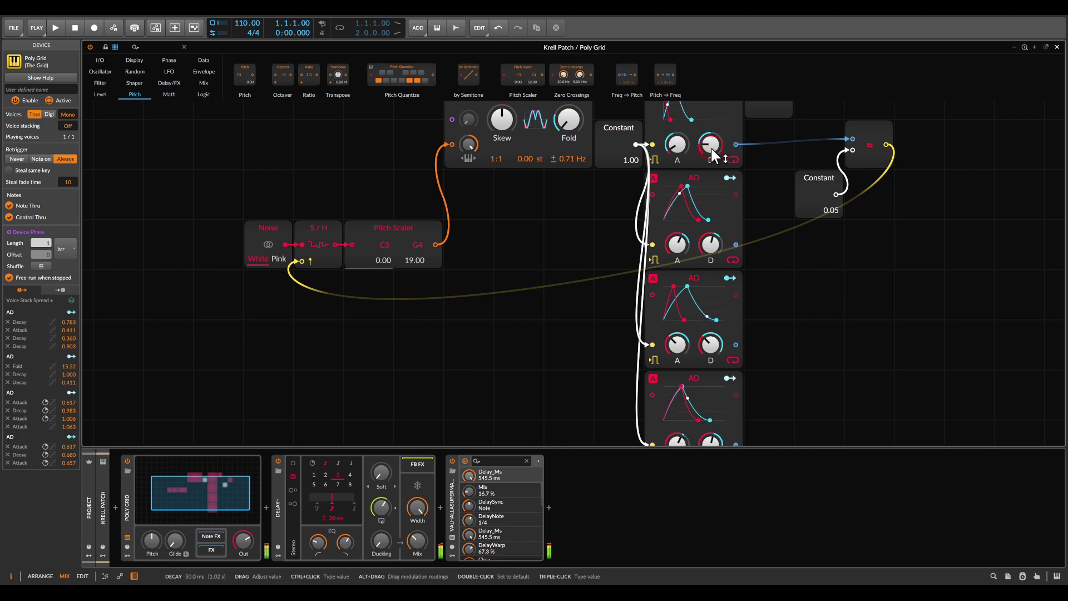
{"action": "mouse_move", "coordinate": [677, 346]}
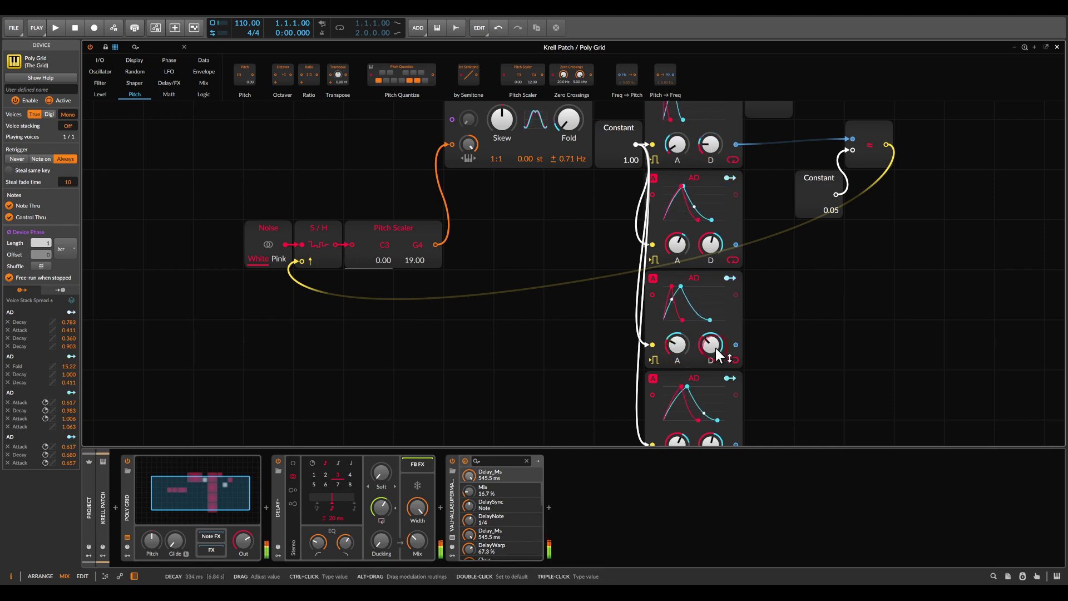
{"action": "scroll", "coordinate": [695, 350], "scroll_direction": "down", "scroll_amount": 9}
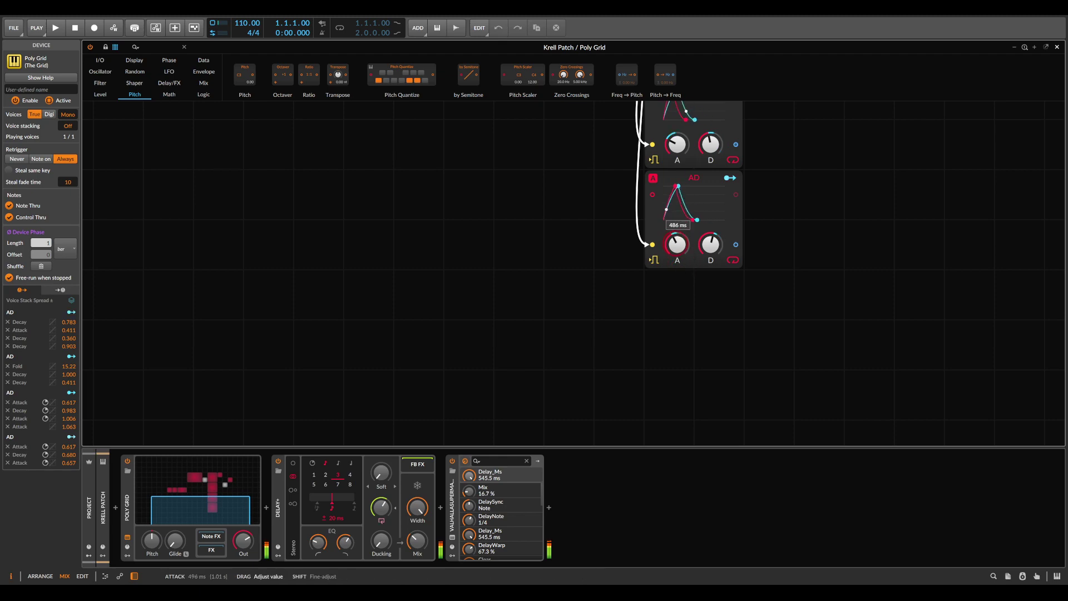
{"action": "scroll", "coordinate": [658, 265], "scroll_direction": "up", "scroll_amount": 9}
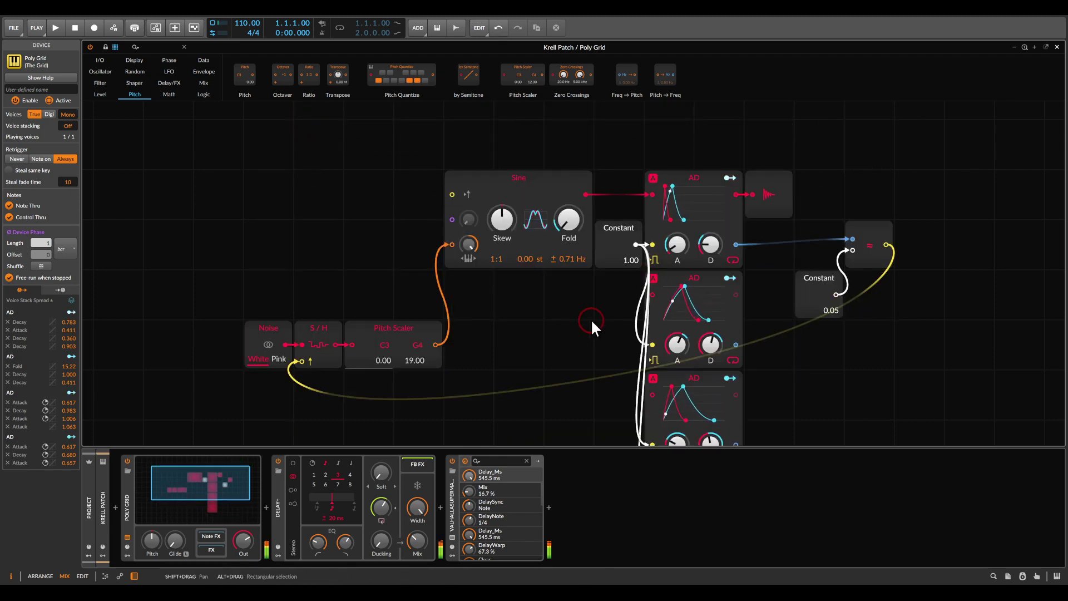
{"action": "scroll", "coordinate": [590, 318], "scroll_direction": "down", "scroll_amount": 5}
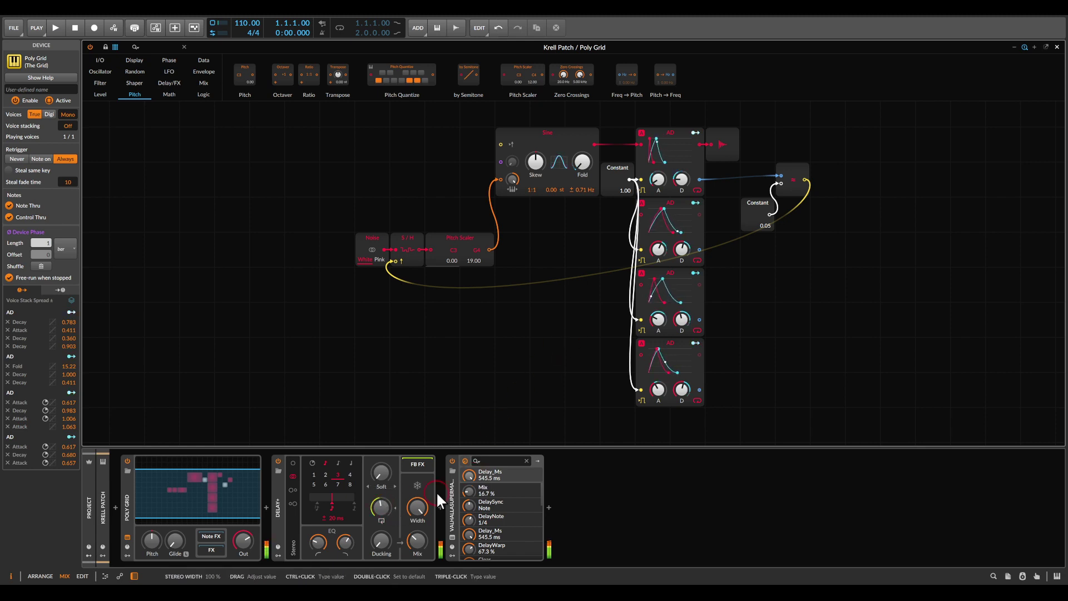
{"action": "left_click_drag", "start_coordinate": [465, 485], "coordinate": [469, 488]}
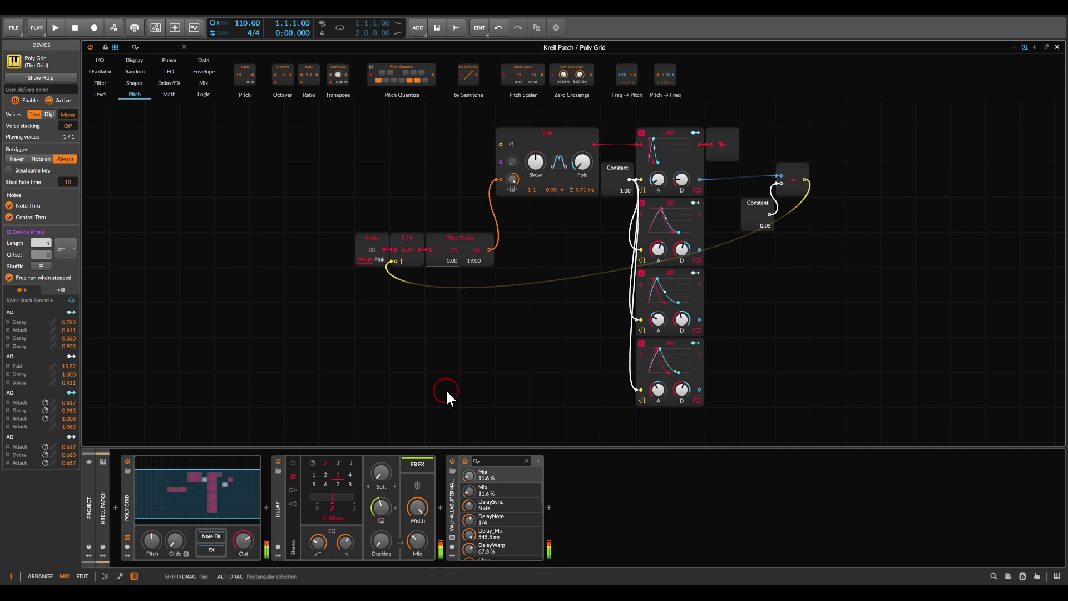
- Shift Noise, S/H and Pitch Scaler left and insert Pitch Quantize before the Sine
{"action": "scroll", "coordinate": [519, 365], "scroll_direction": "left", "scroll_amount": 3}
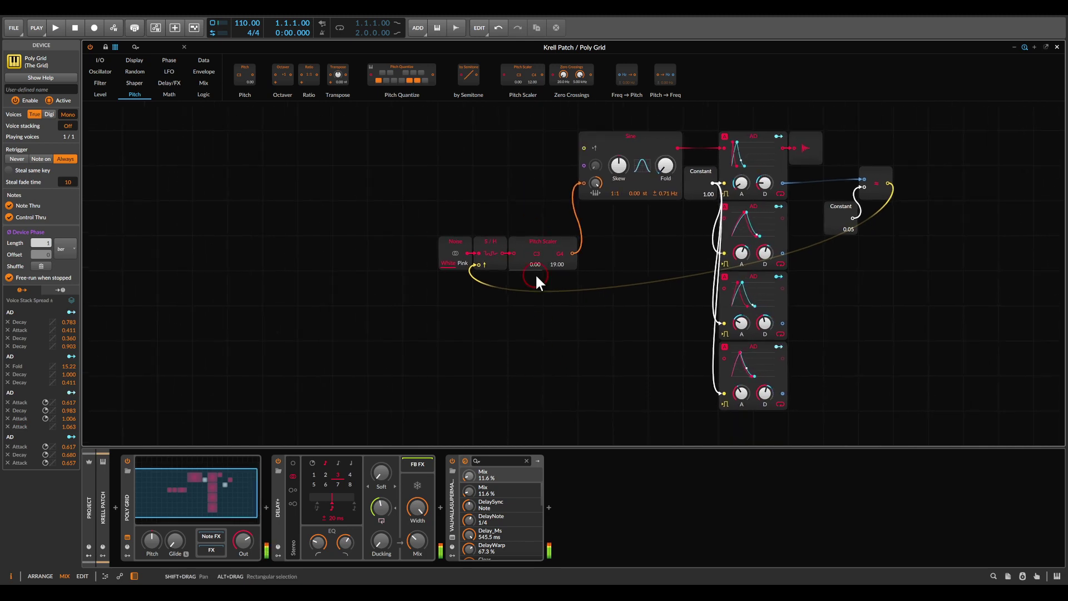
{"action": "scroll", "coordinate": [537, 280], "scroll_direction": "up", "scroll_amount": 2}
{"action": "left_click_drag", "start_coordinate": [624, 259], "coordinate": [418, 239]}
{"action": "left_click_drag", "start_coordinate": [509, 262], "coordinate": [345, 162]}
{"action": "left_click_drag", "start_coordinate": [401, 89], "coordinate": [400, 149]}
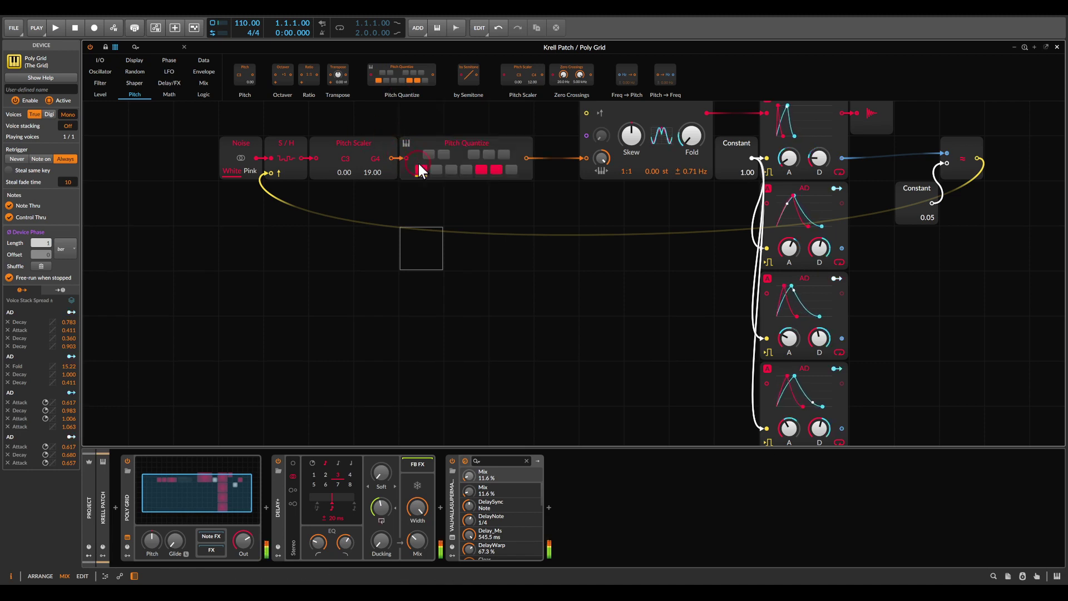
- Toggle four note keys on Pitch Quantize to choose its allowed notes
{"action": "left_click_drag", "start_coordinate": [570, 227], "coordinate": [586, 288]}
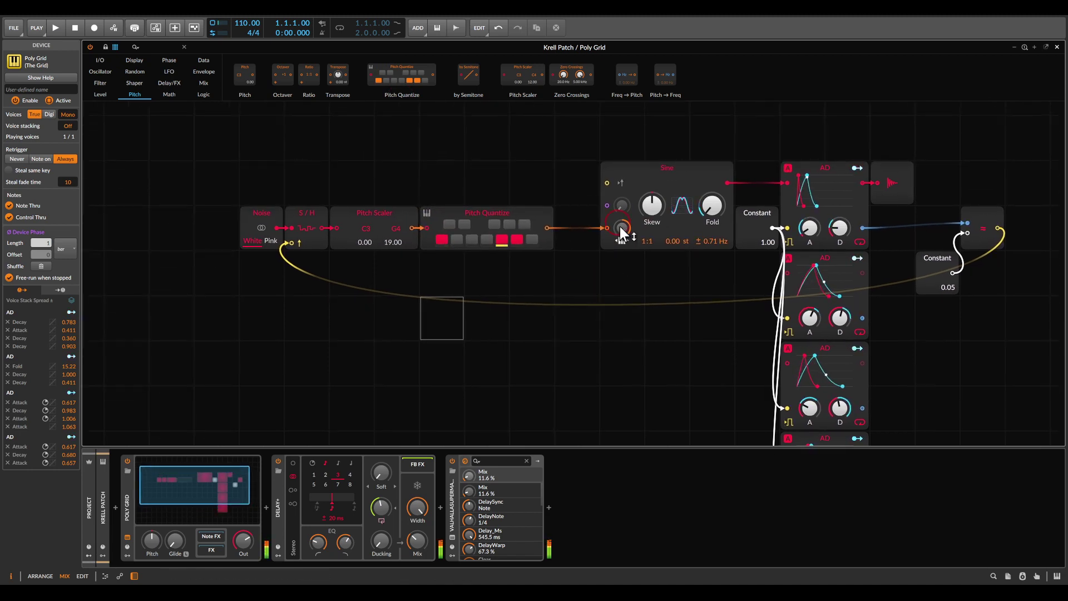
{"action": "left_click", "coordinate": [492, 238]}
{"action": "left_click", "coordinate": [512, 239]}
{"action": "left_click", "coordinate": [521, 224]}
{"action": "left_click", "coordinate": [626, 284]}
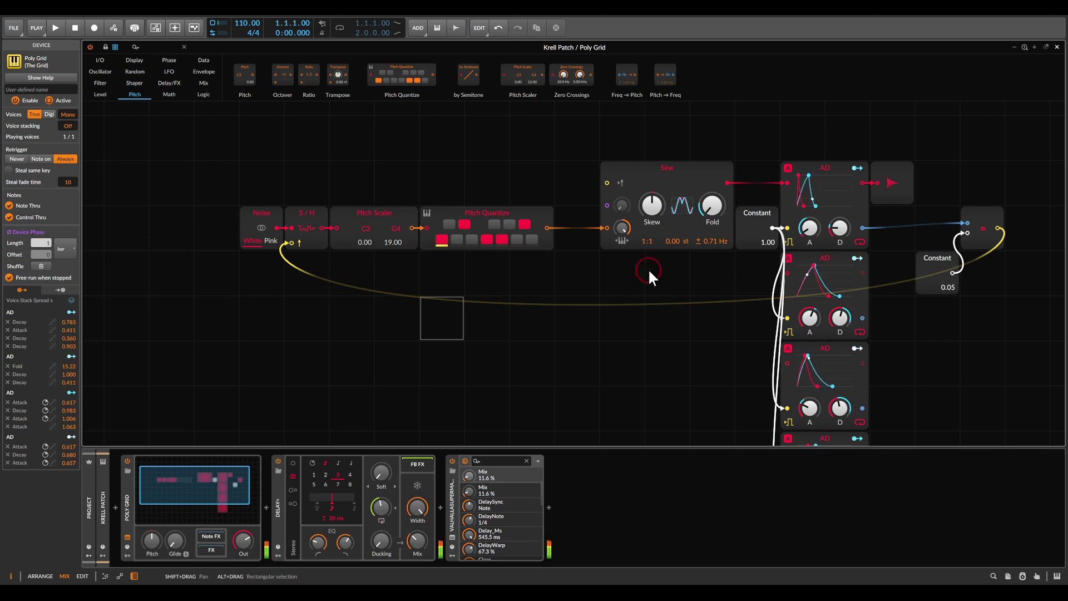
{"action": "scroll", "coordinate": [739, 328], "scroll_direction": "down", "scroll_amount": 2}
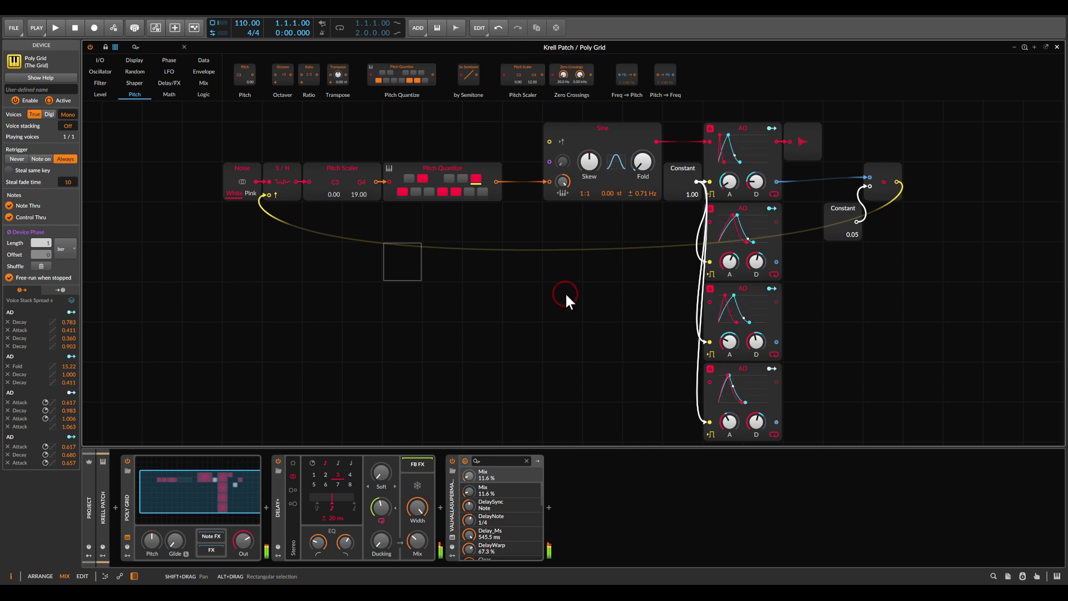
- Exit the Grid editor and launch Scene 1's Kick, Hats, Bass and ARP clips
{"action": "key", "text": "Escape"}
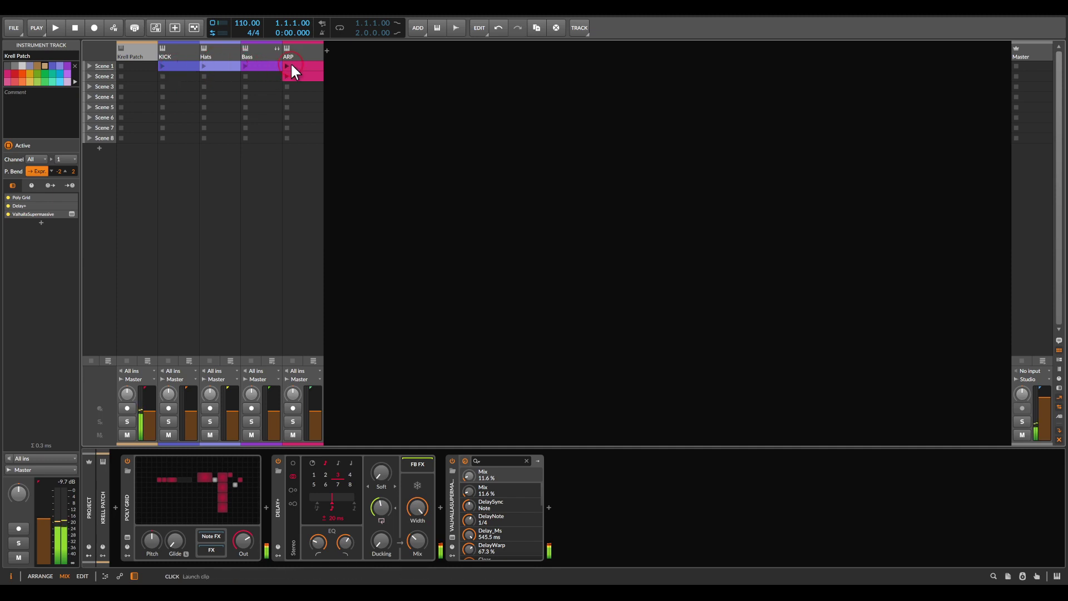
{"action": "left_click", "coordinate": [90, 66]}
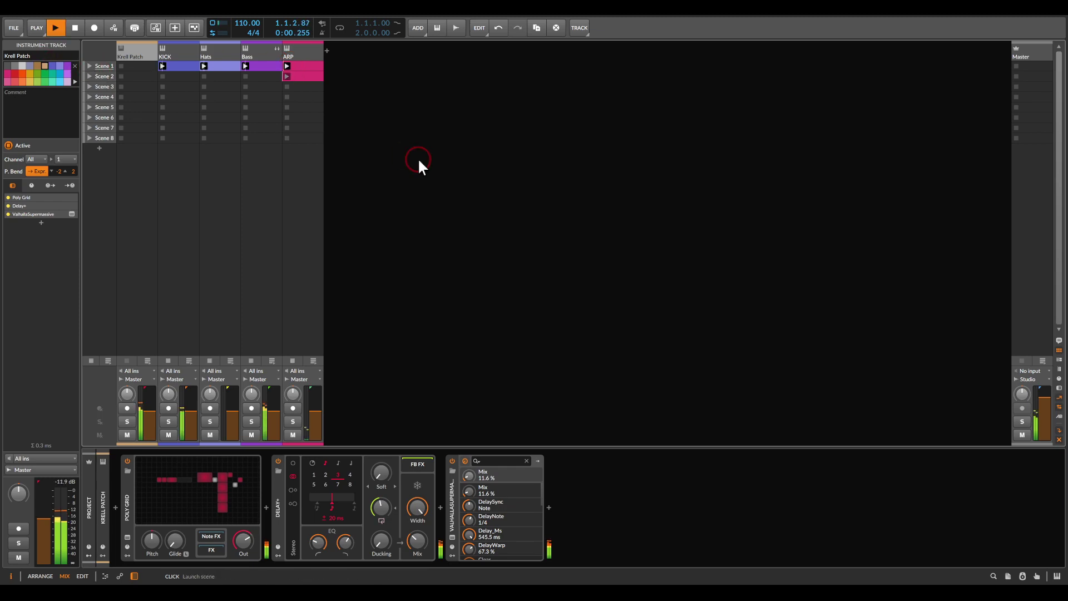